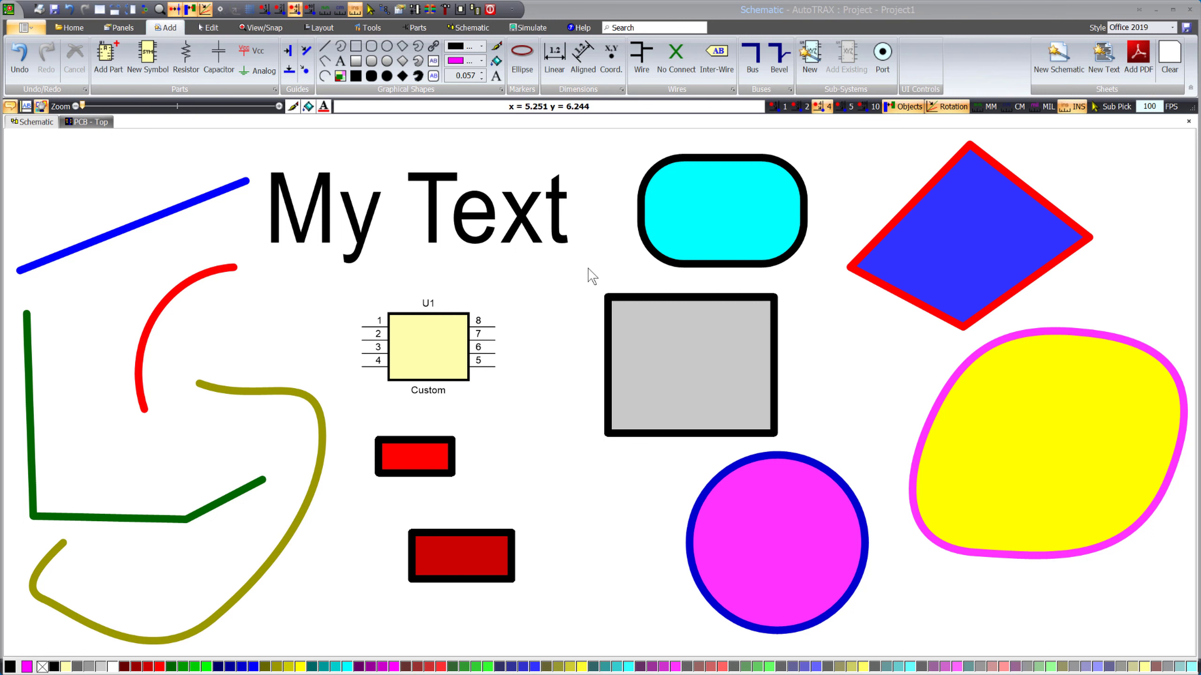
- Show the Panels options and toggle the bottom Color Bar off and on three times, leaving it visible
click(115, 29)
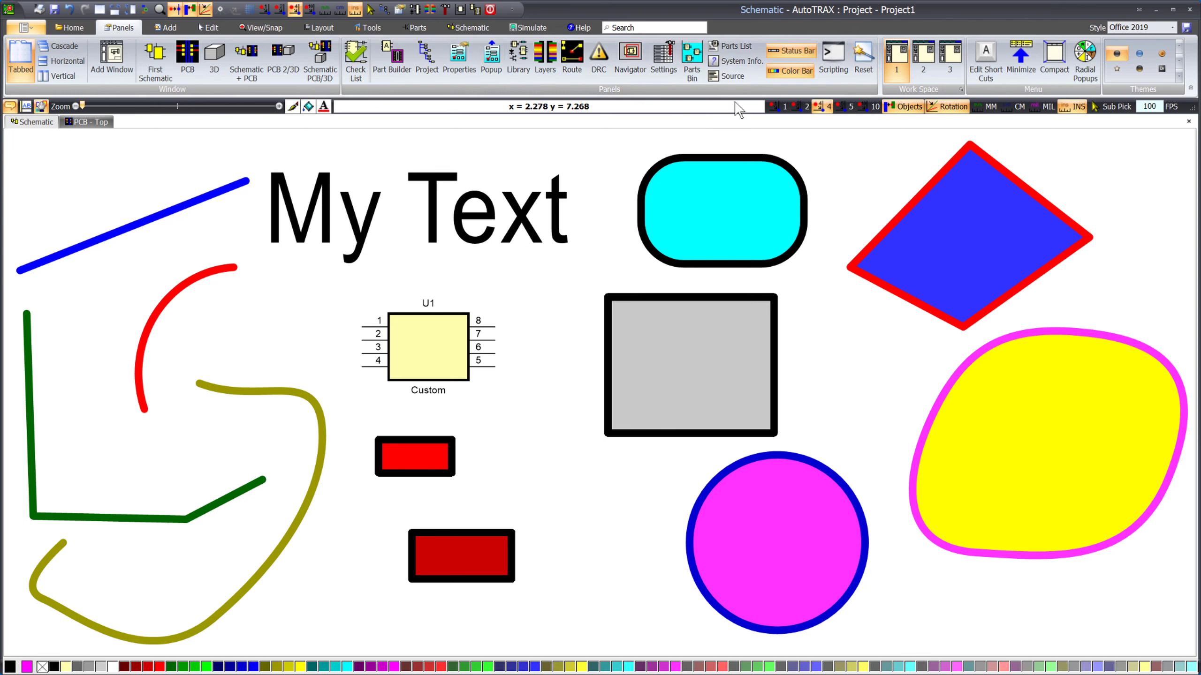
click(786, 72)
click(785, 71)
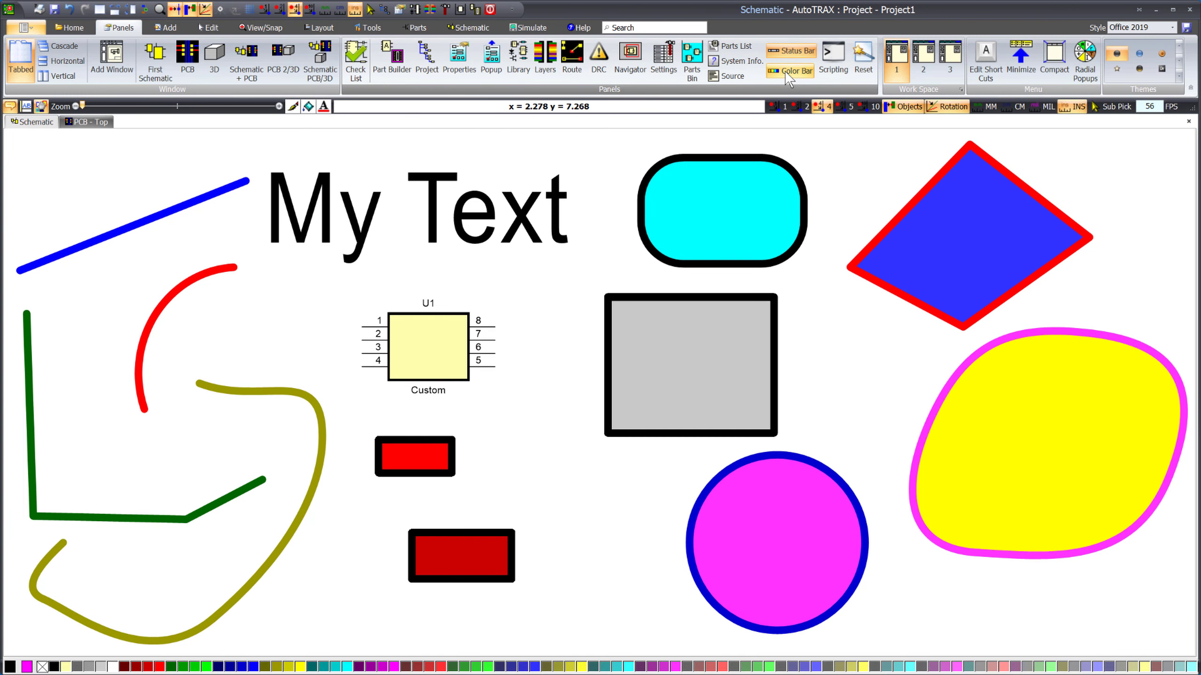
click(784, 70)
click(784, 70)
click(785, 72)
click(785, 71)
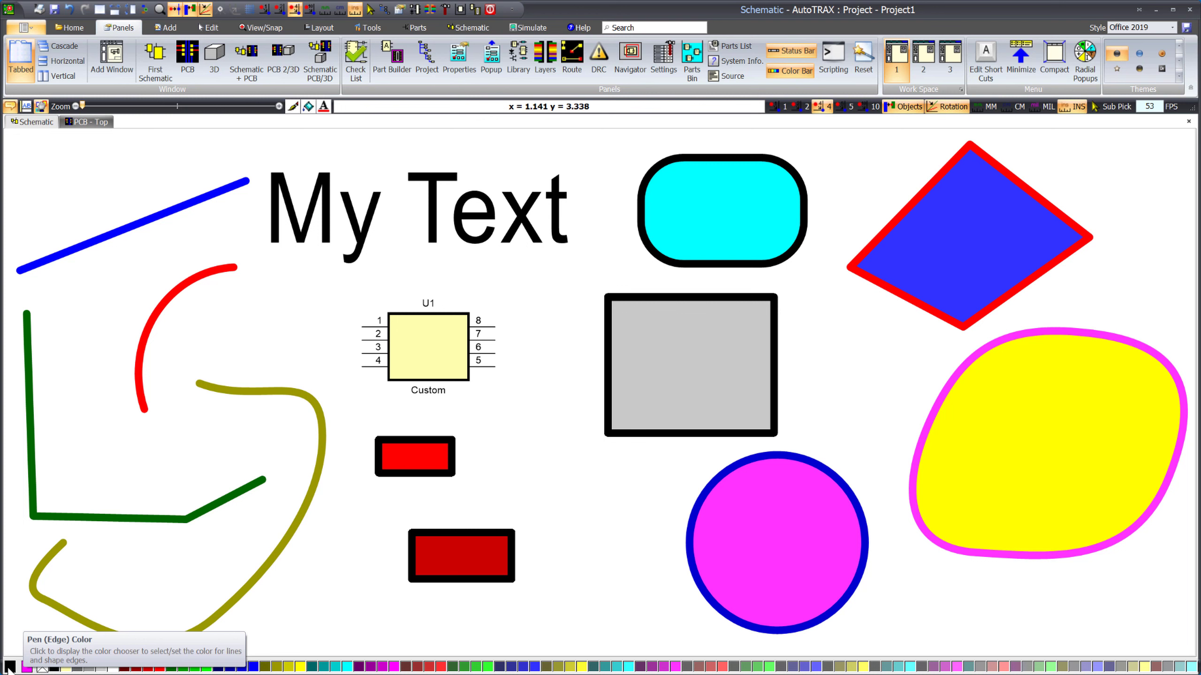
- Select the green polyline and the olive curve, then clear the selection
click(129, 517)
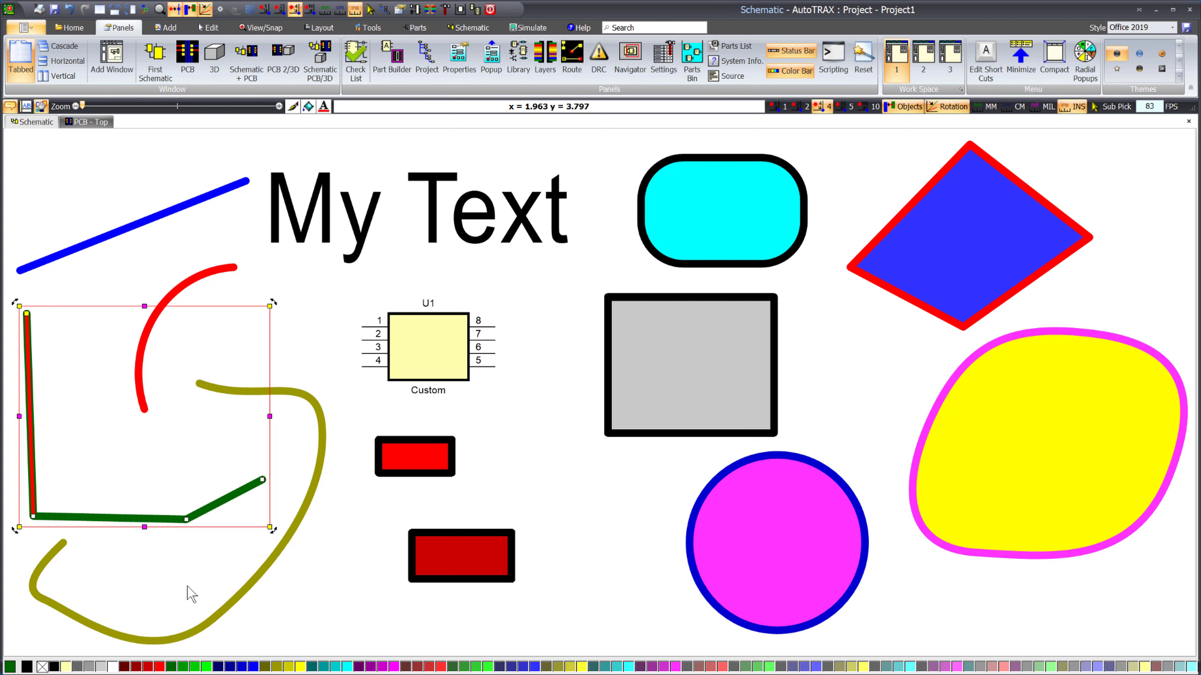
click(231, 588)
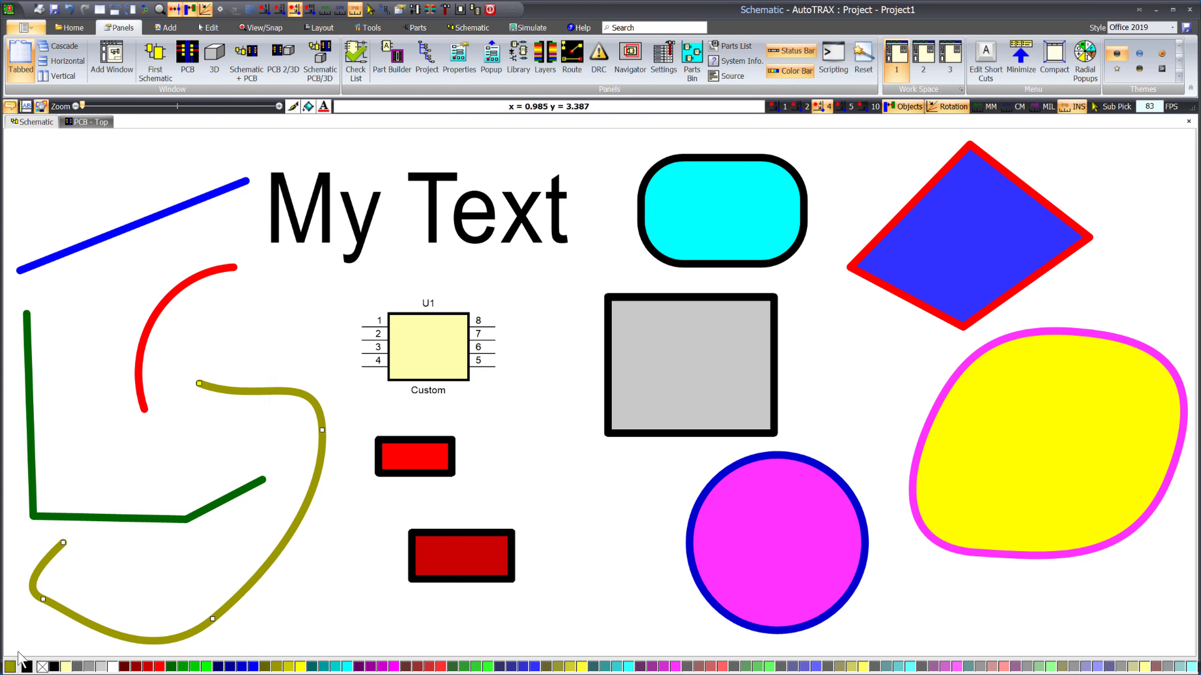
click(120, 597)
- Set the default pen colour to red and bring back the drawing-shape tools
click(10, 667)
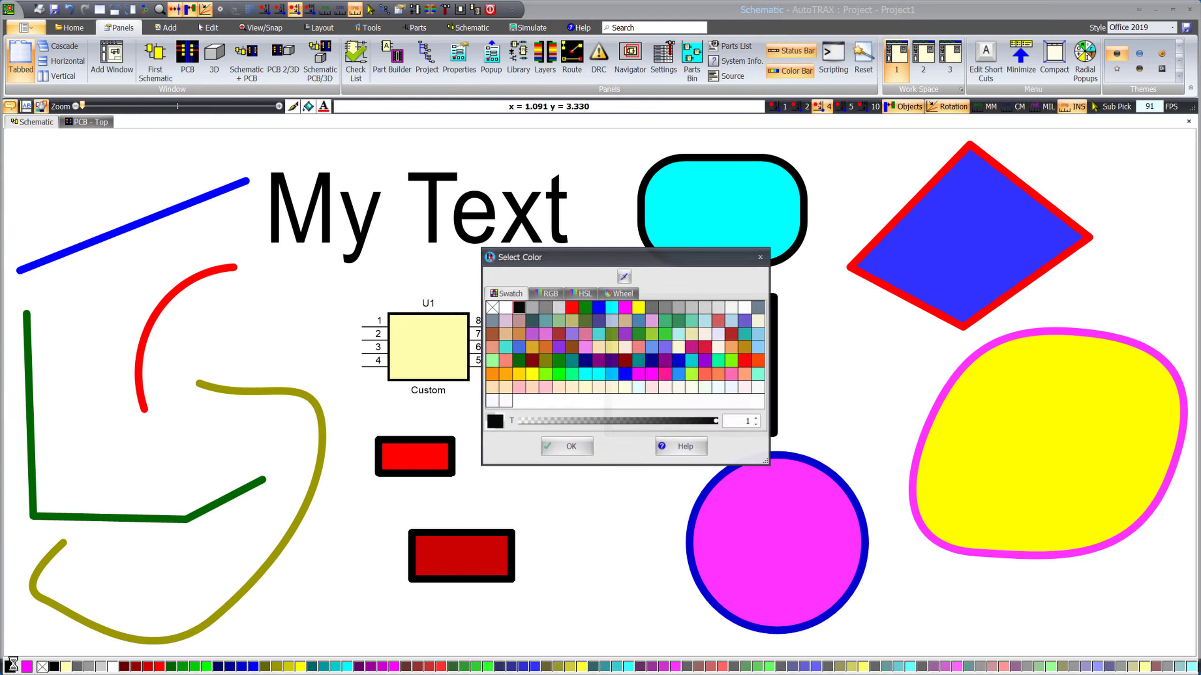
click(571, 305)
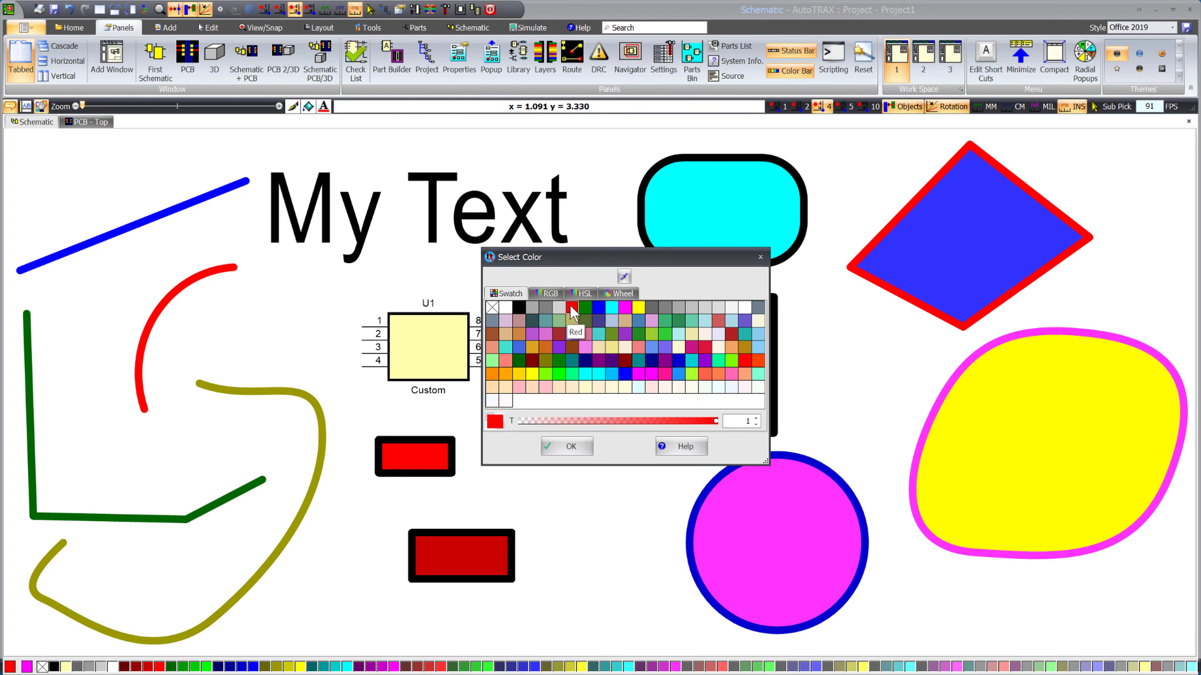
click(561, 447)
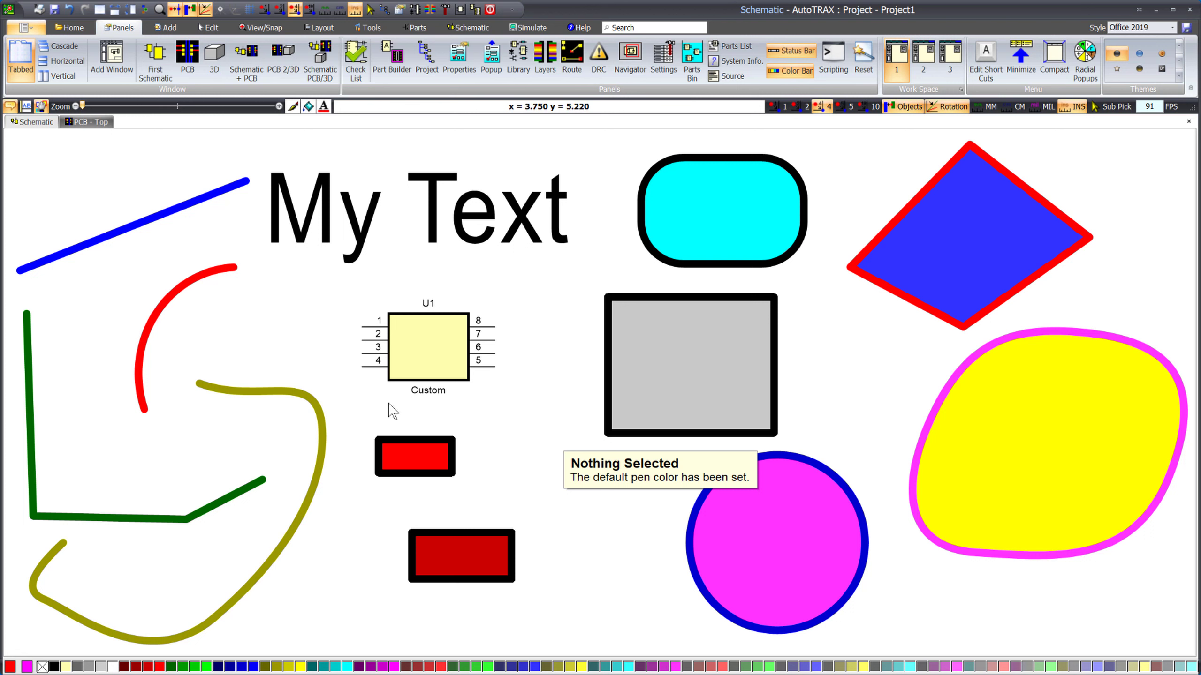
click(164, 27)
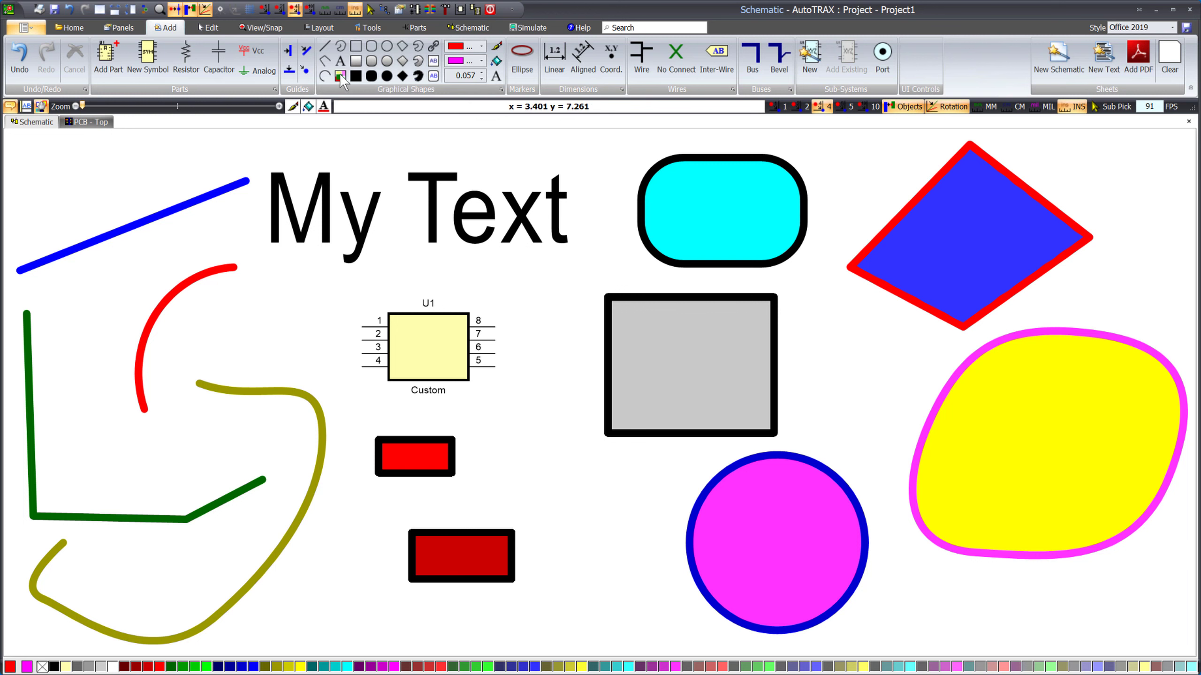
- Draw a red line from just below U1 to beside the magenta circle (1.39", −33.98°)
click(324, 46)
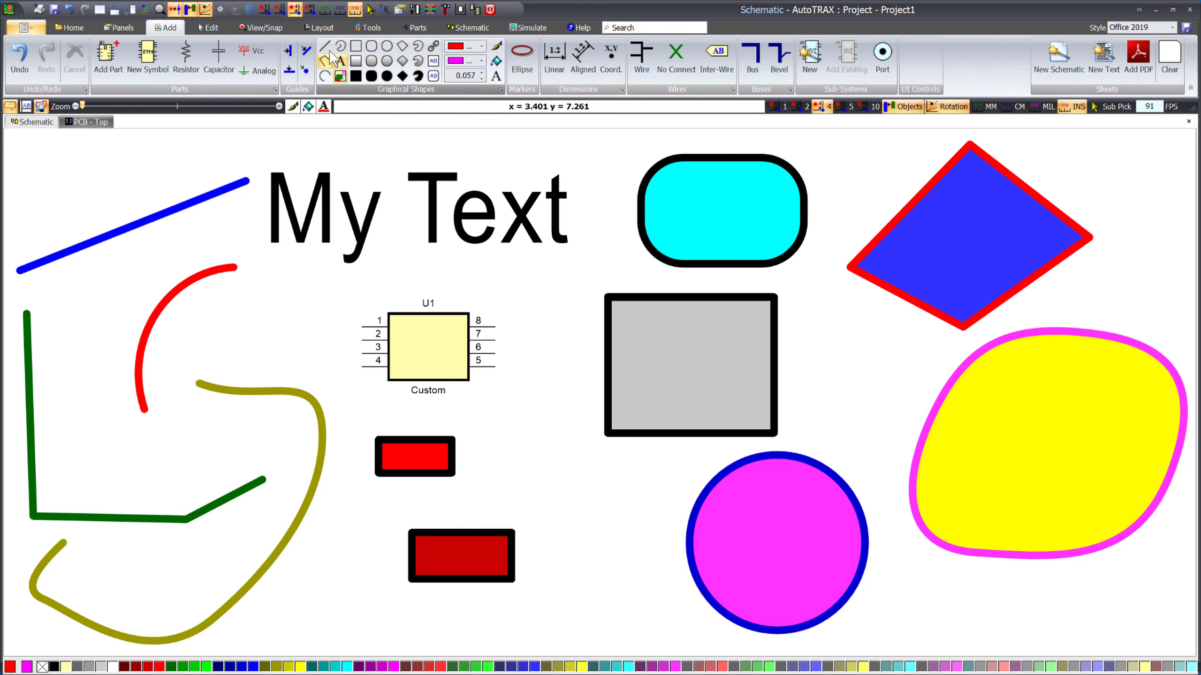
click(477, 416)
click(629, 519)
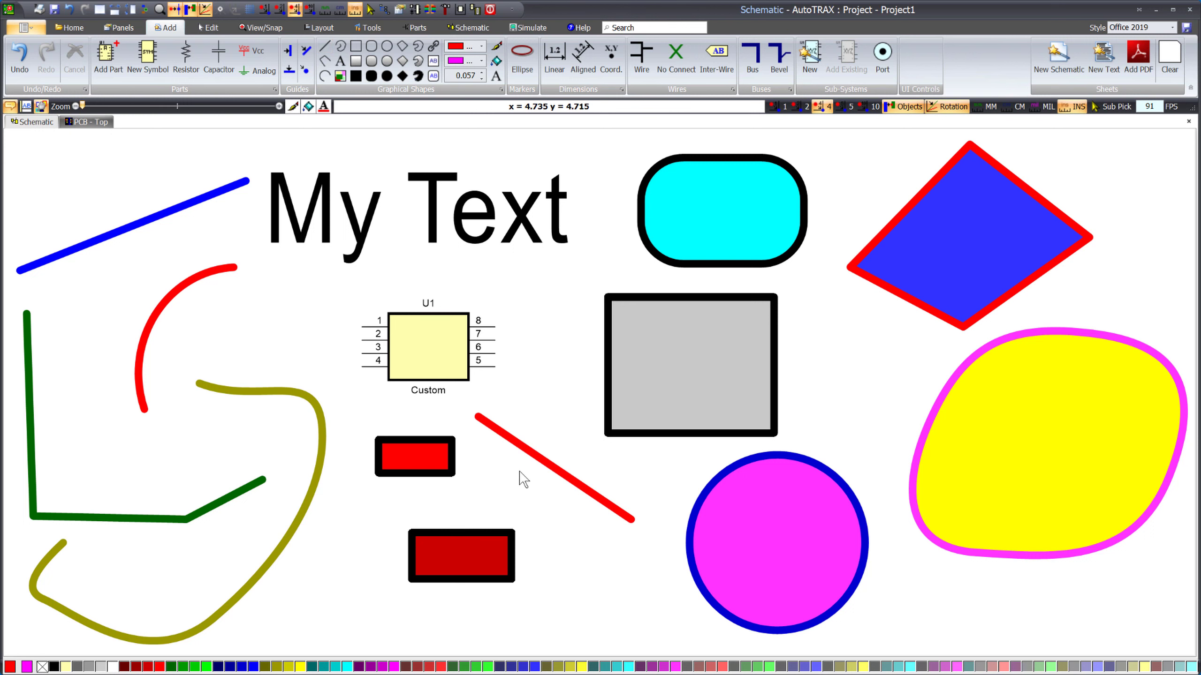
- Select part U1, the small red rectangle and the blue diamond, then clear the selection
mouse_move(533, 452)
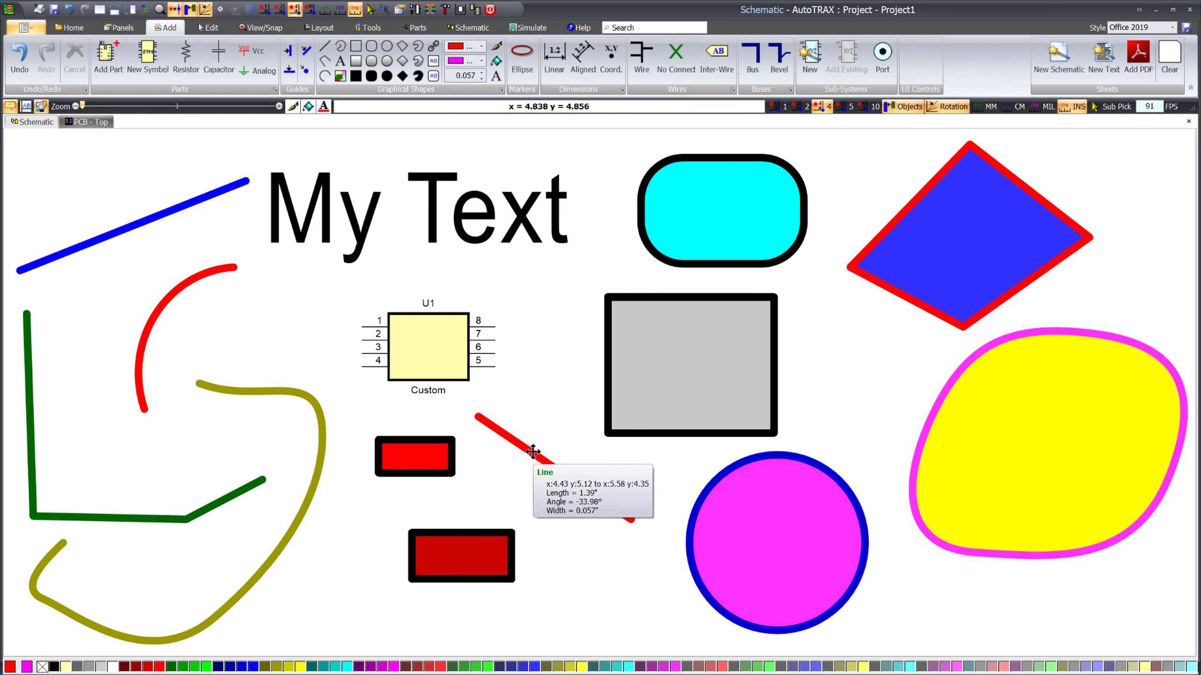
click(439, 355)
click(399, 464)
click(919, 265)
click(584, 401)
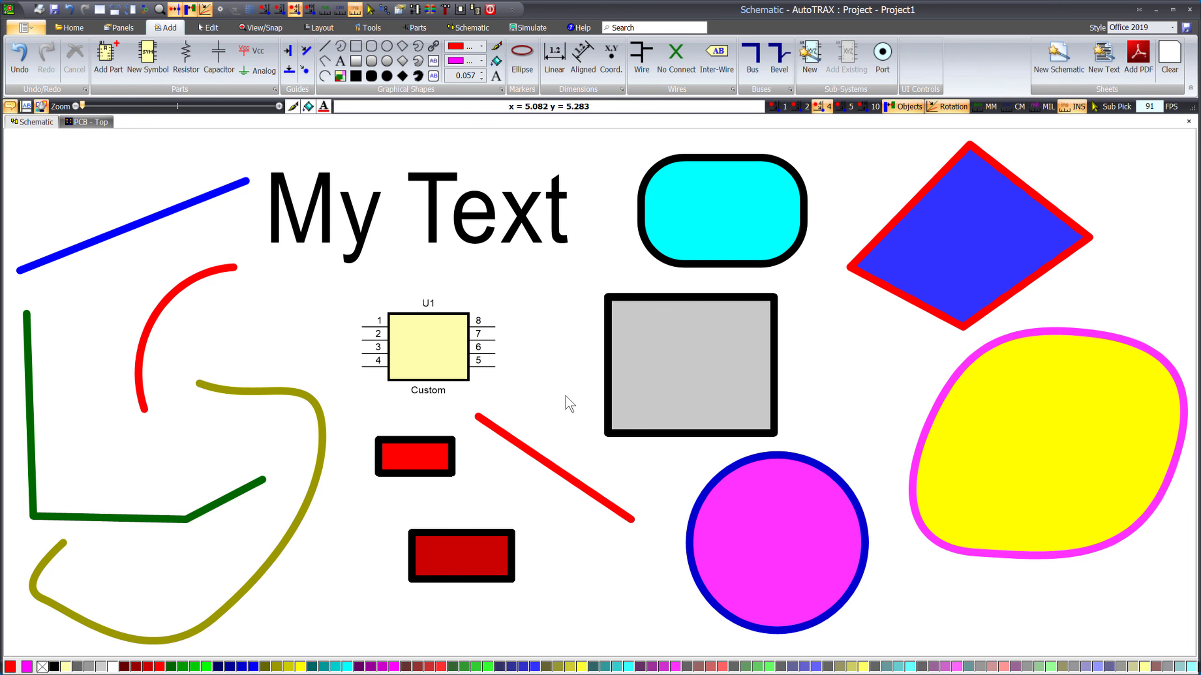
mouse_move(526, 449)
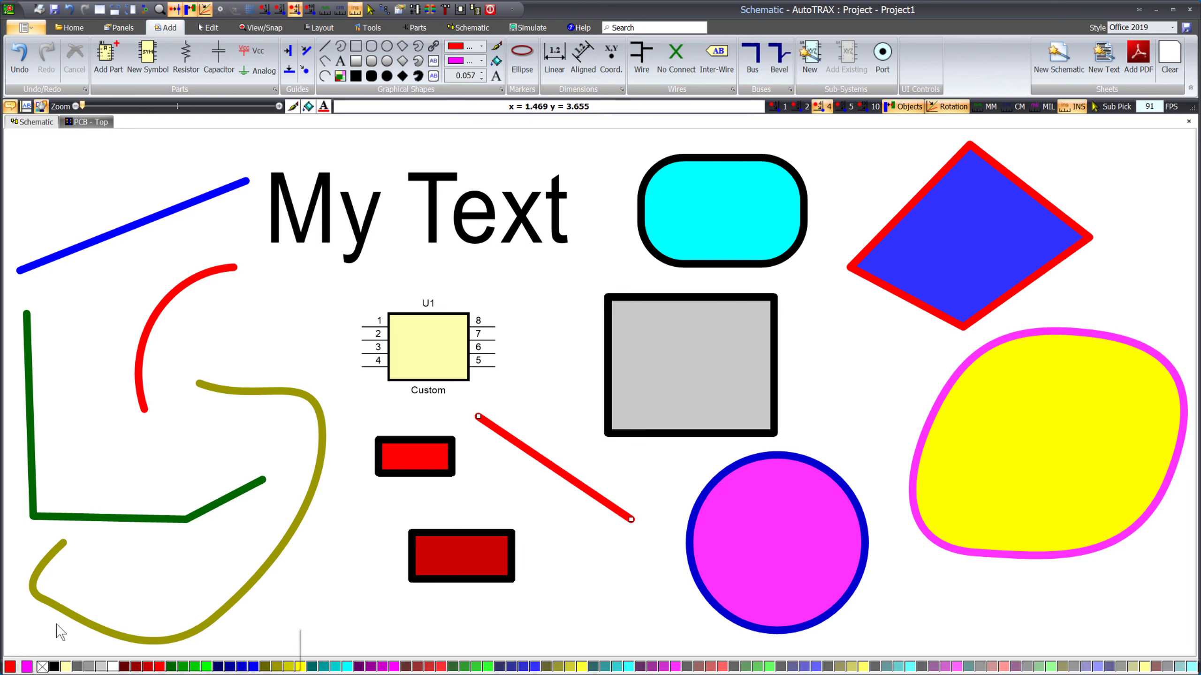
- Change the selected diagonal line's pen colour from red to Blue
click(9, 667)
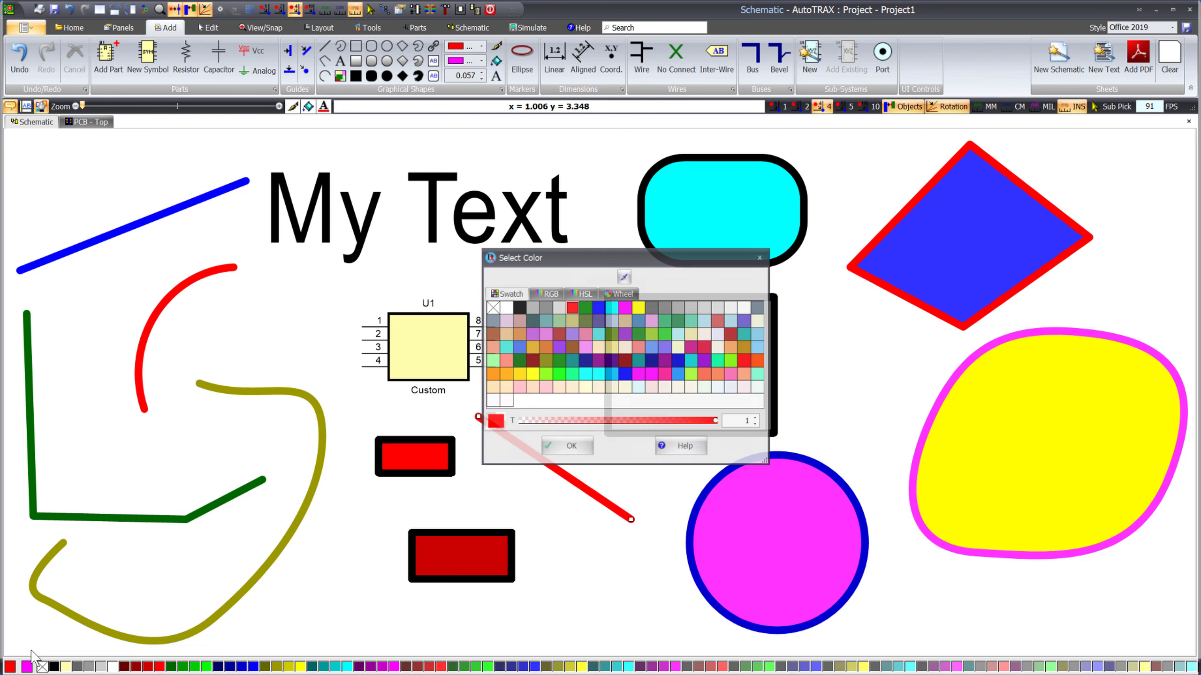
click(599, 307)
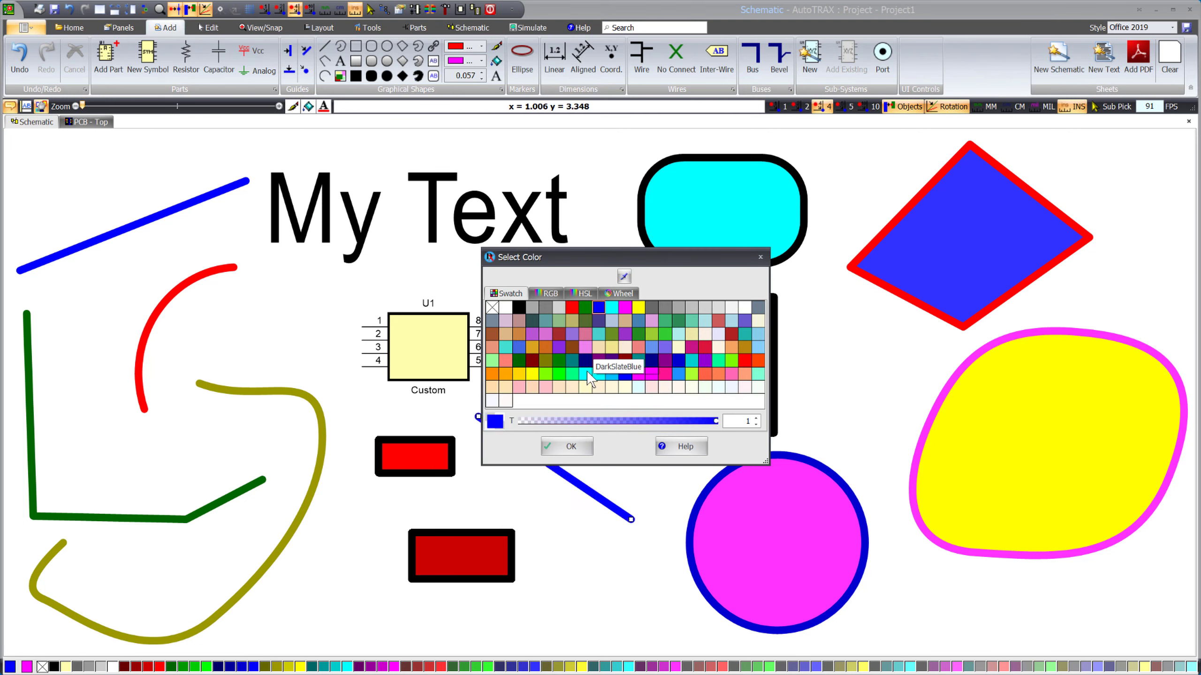
click(565, 448)
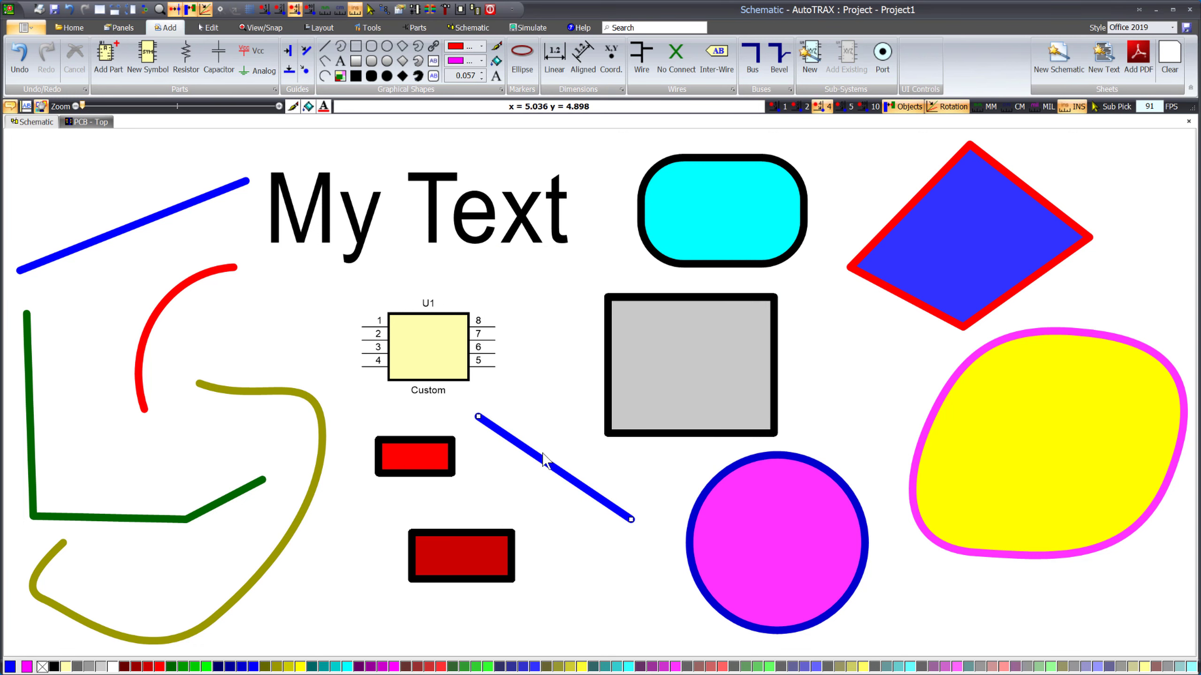
- Draw a shorter red line parallel below the blue line, then select the dark red rectangle
click(386, 413)
click(321, 47)
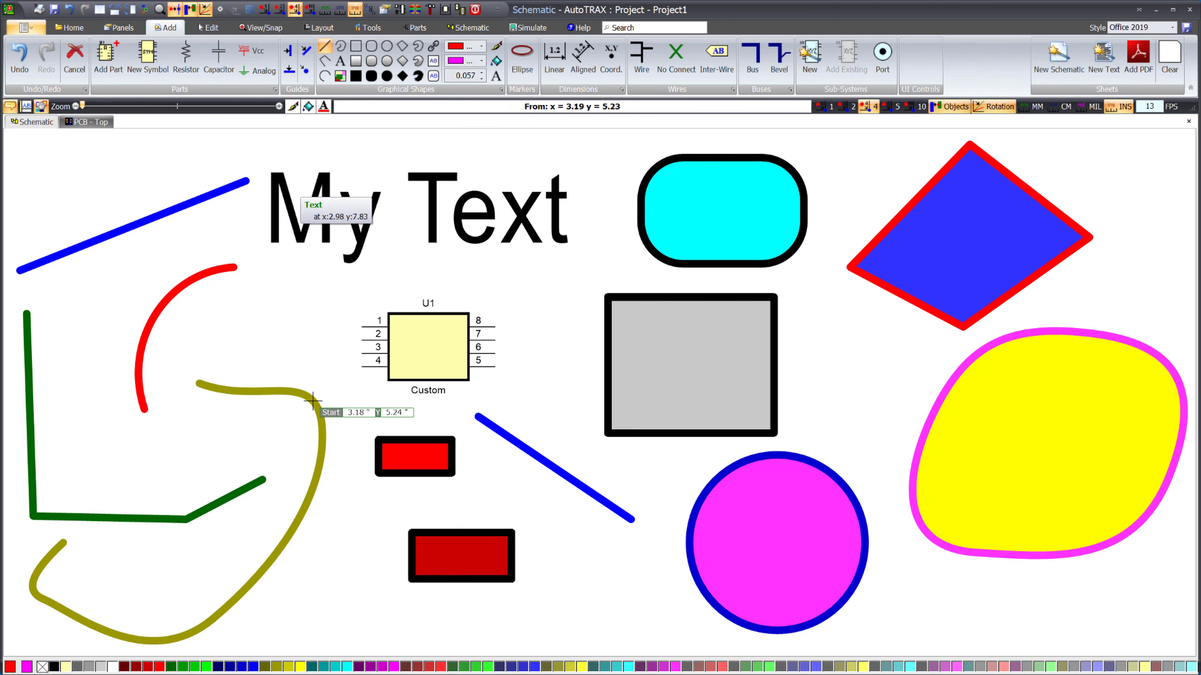
click(489, 491)
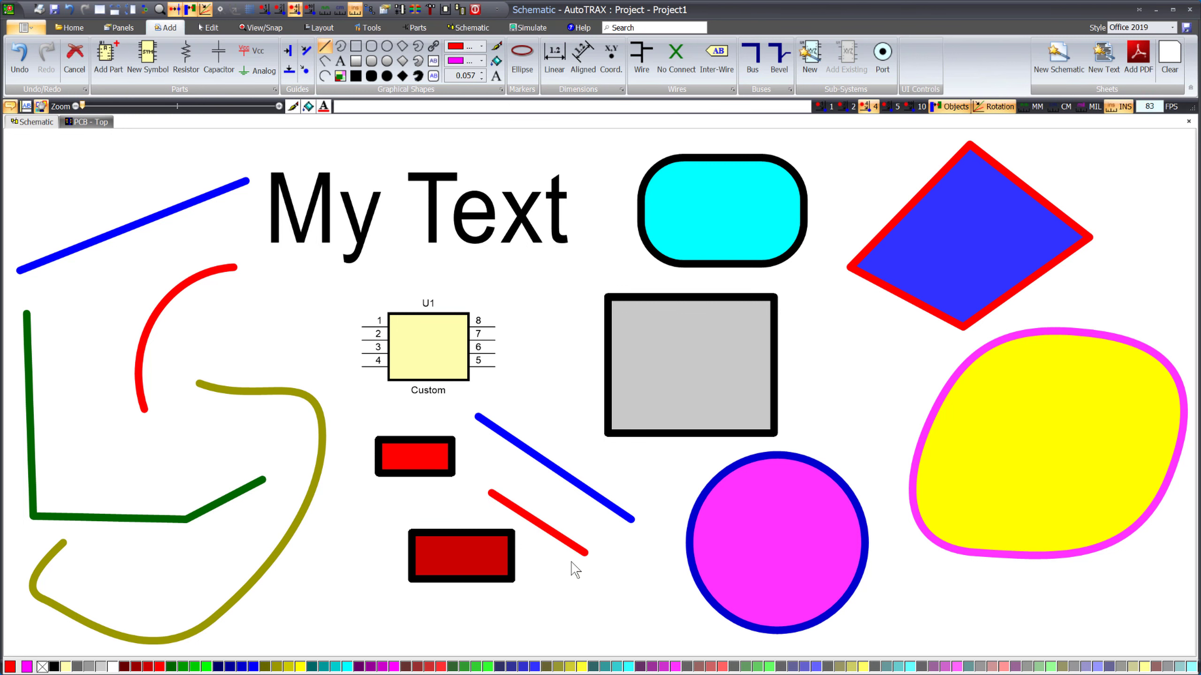
click(586, 552)
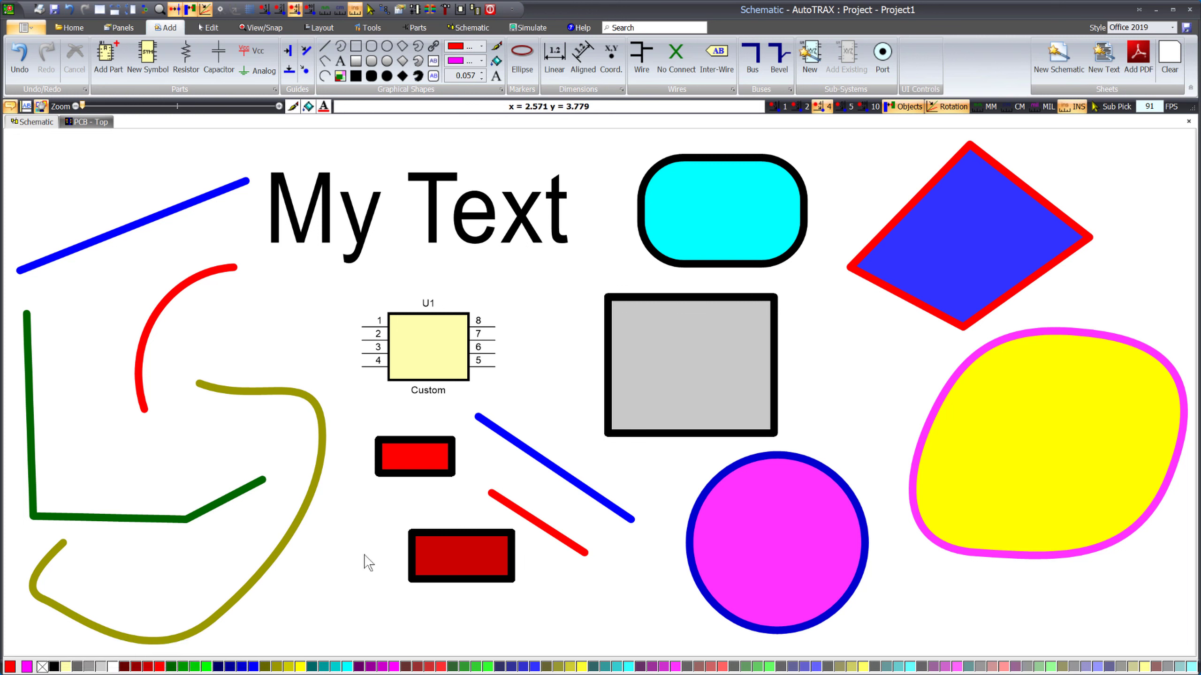
click(425, 550)
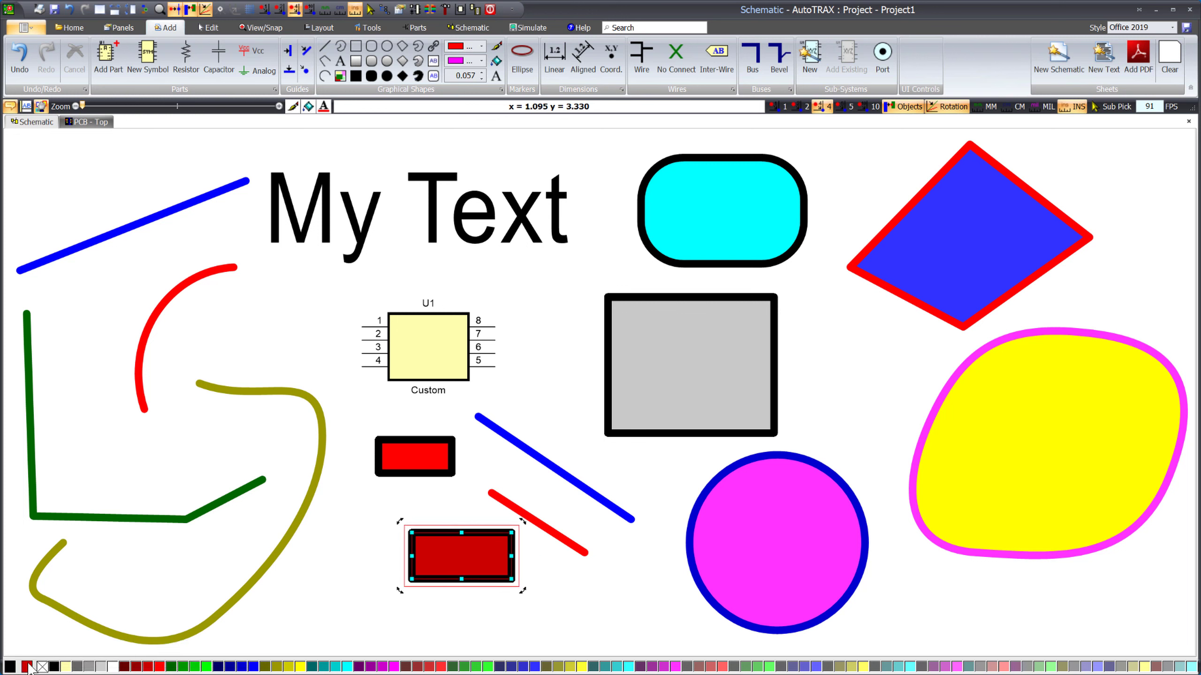
- With nothing selected, set the default fill colour to green for filled rectangles
click(428, 355)
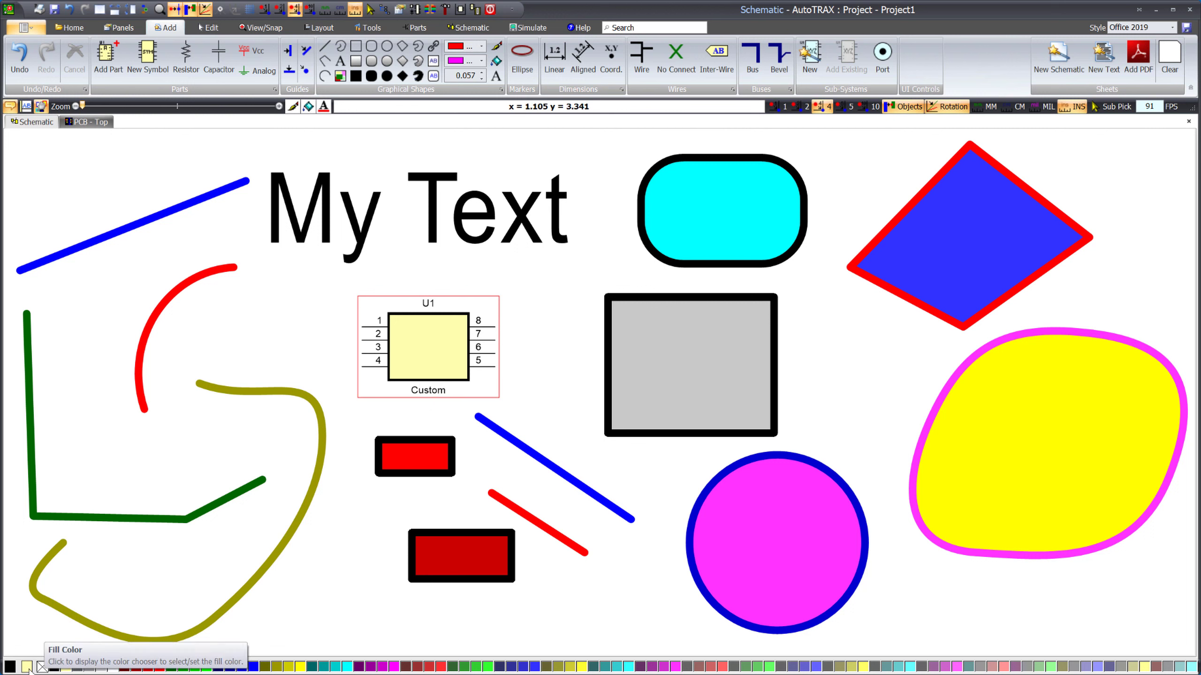
click(329, 544)
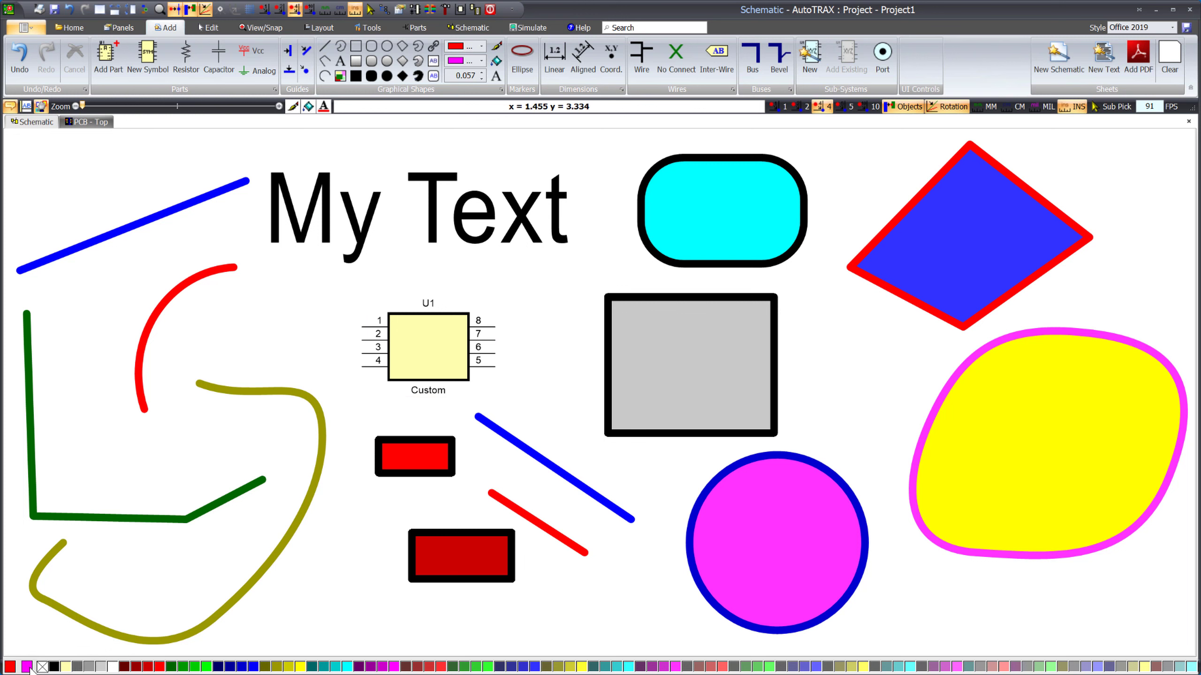
click(27, 667)
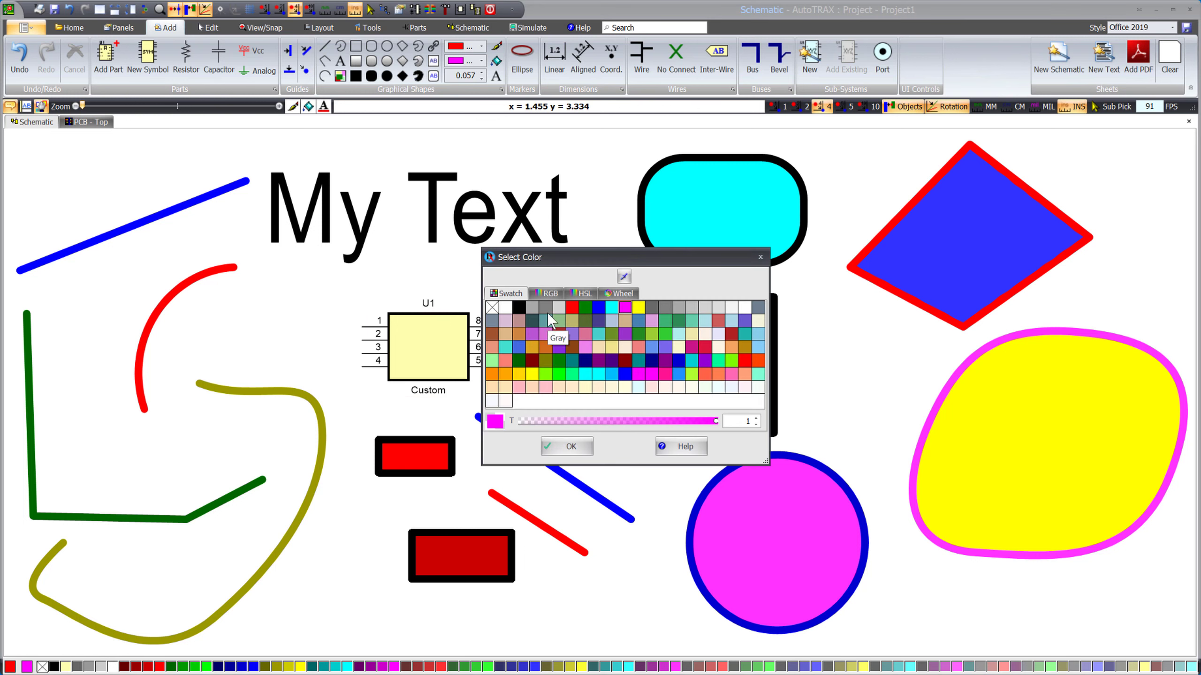
click(580, 306)
click(566, 442)
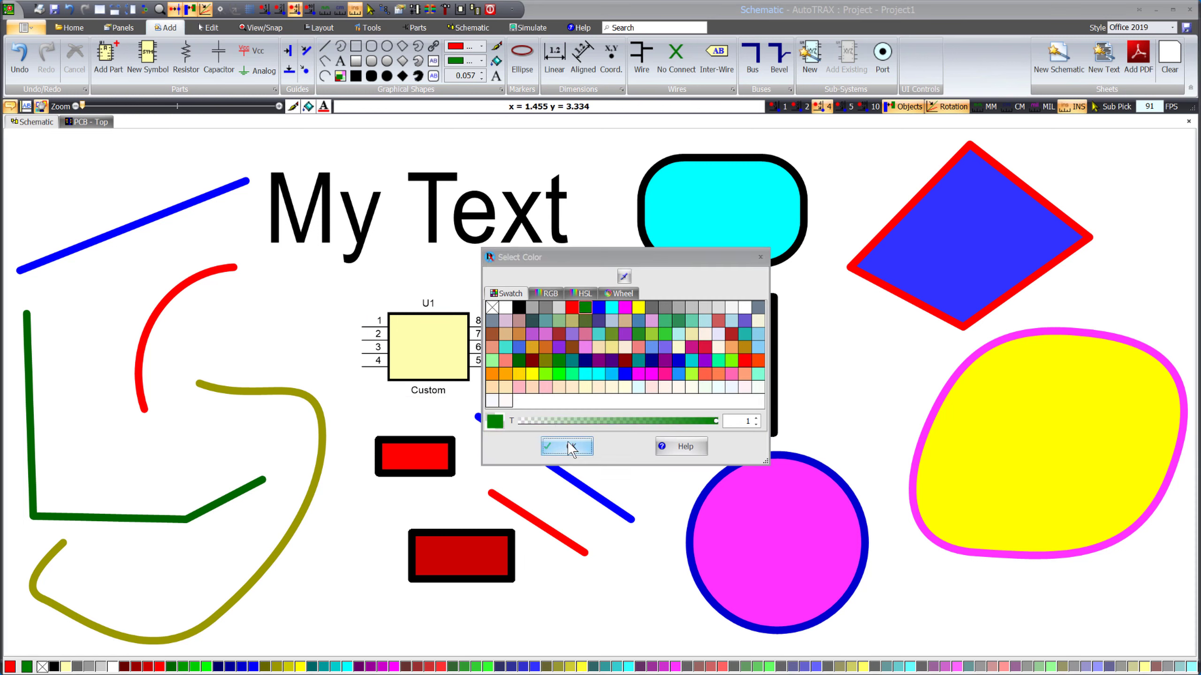
click(357, 75)
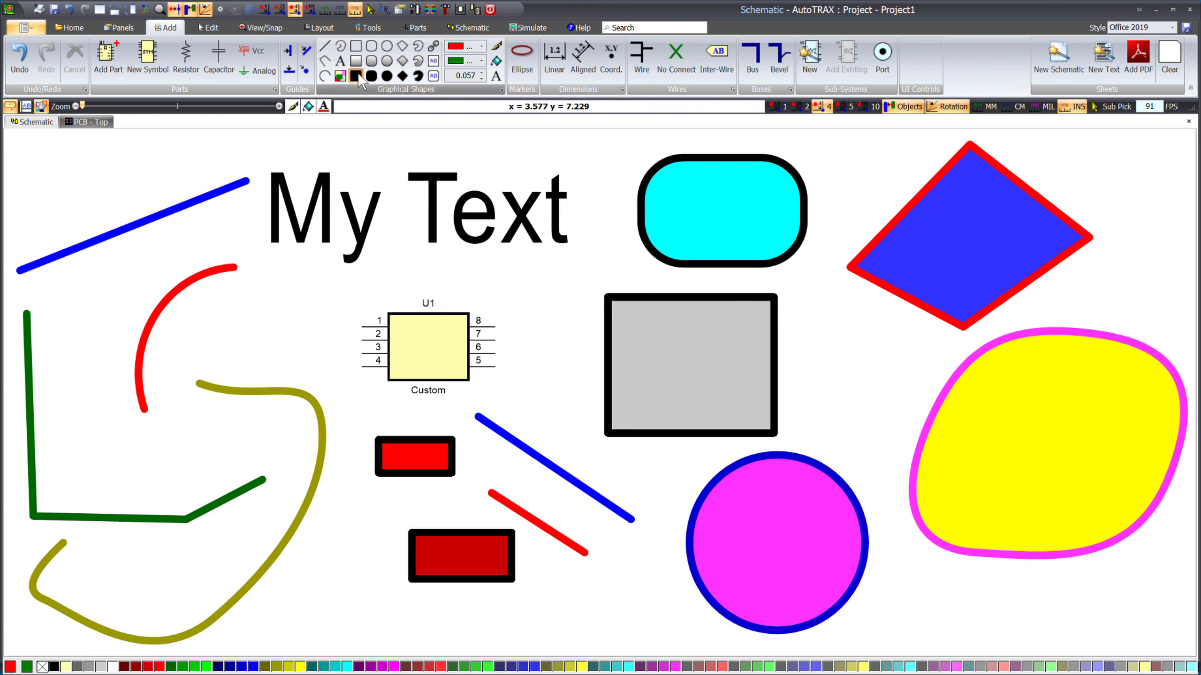
- Draw a 0.35 by 0.45 green rectangle left of the dark red rectangle, then select both
click(325, 543)
click(372, 603)
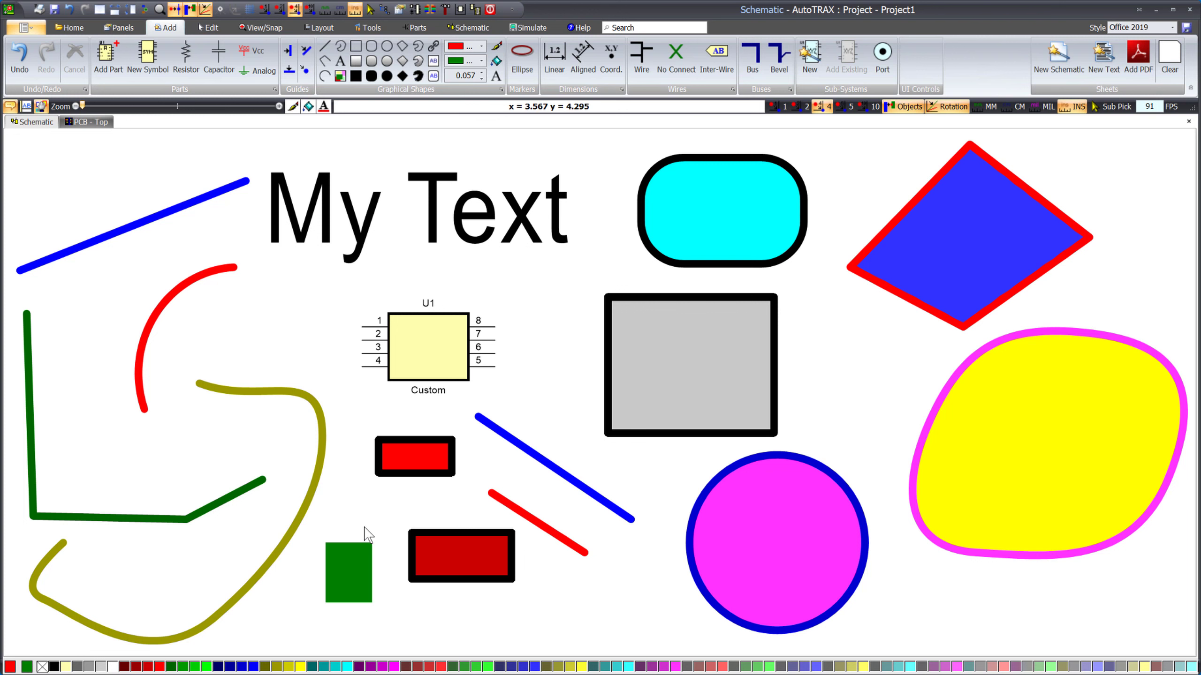
click(354, 554)
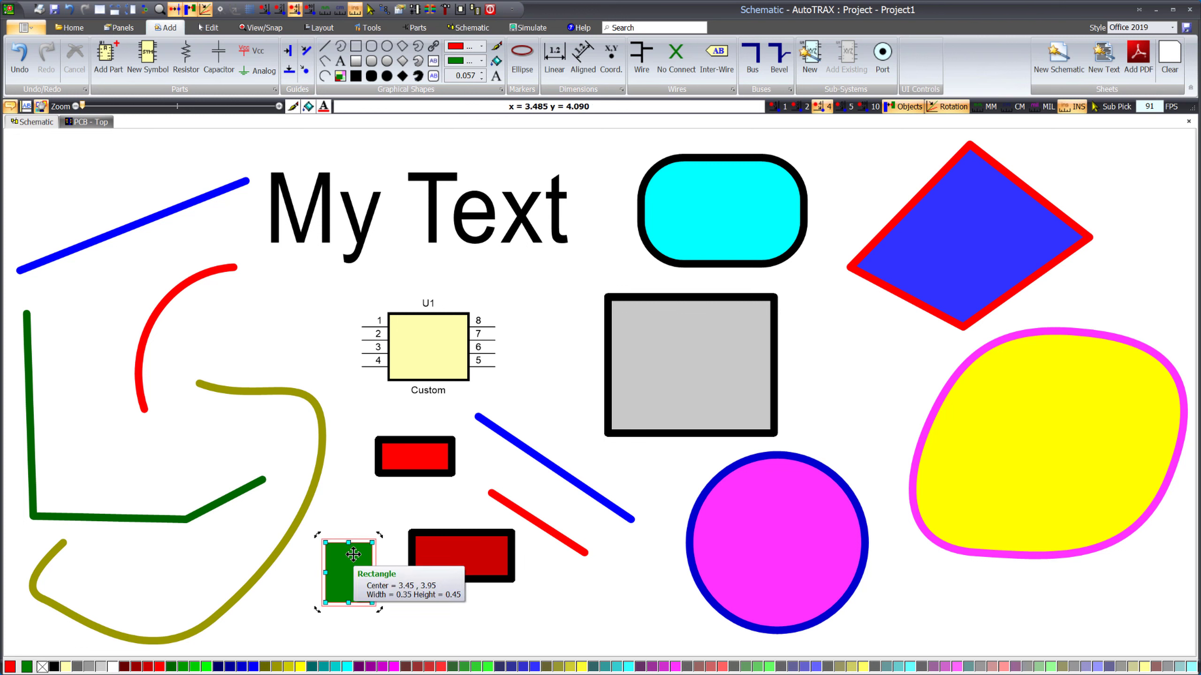
click(453, 552)
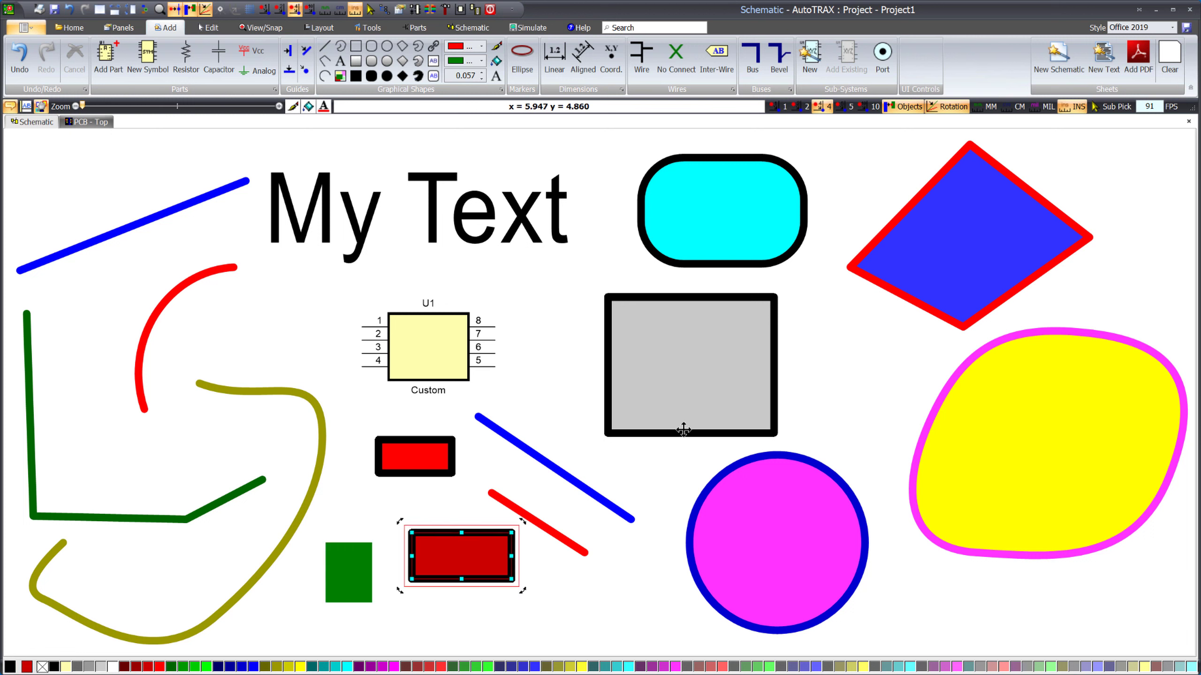
- Select part U1 and change its body fill from pale yellow to magenta
click(699, 371)
click(420, 347)
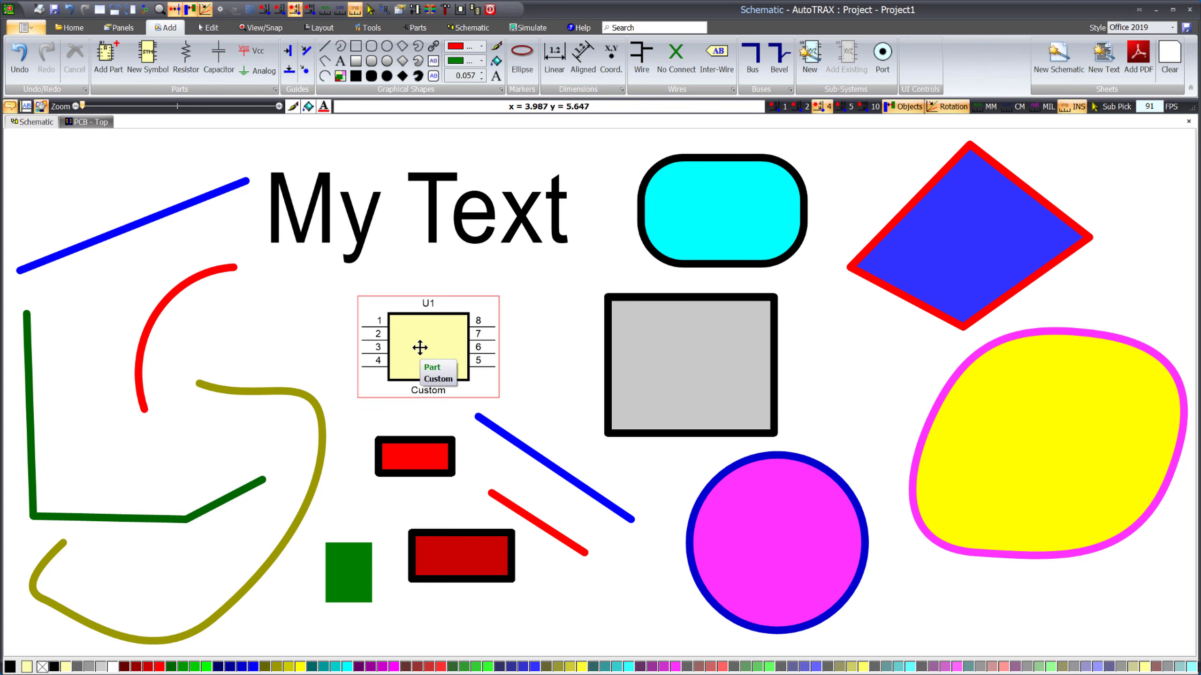
click(559, 380)
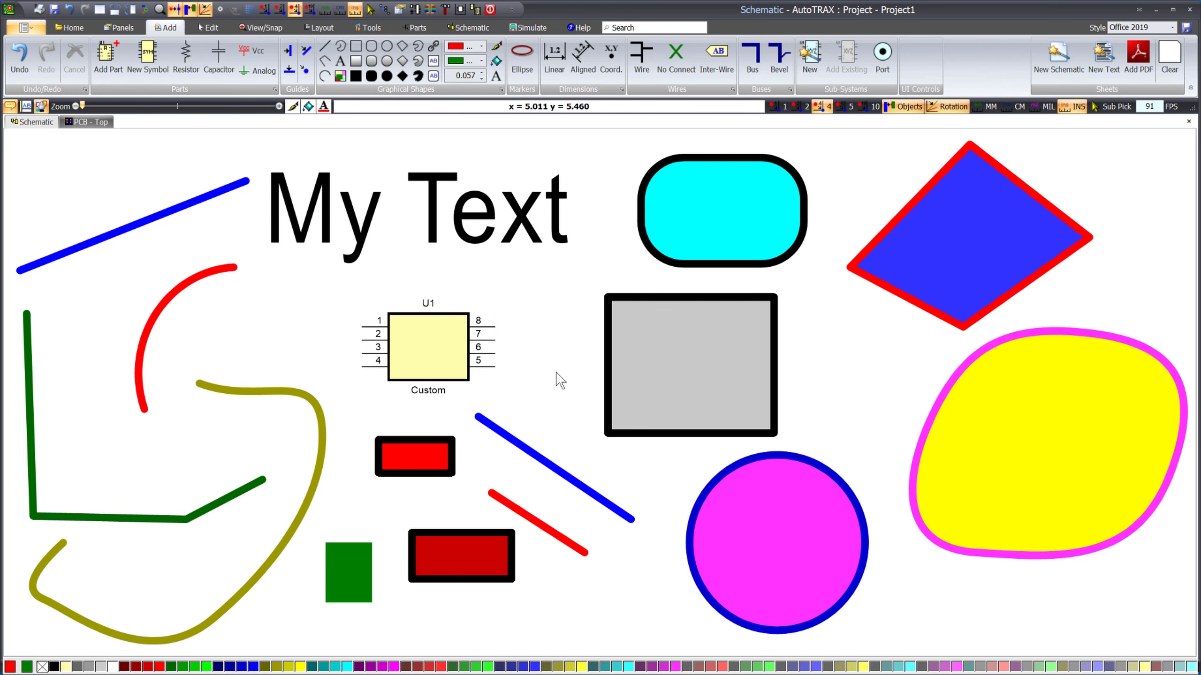
click(430, 364)
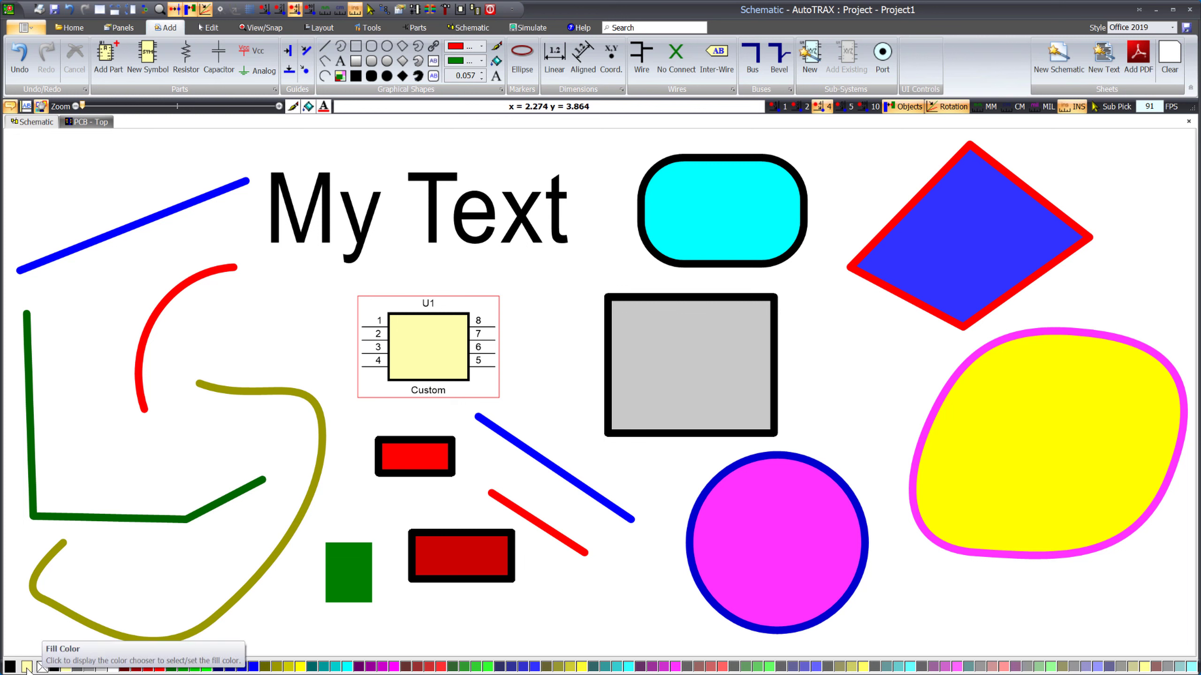
click(27, 667)
click(625, 307)
click(567, 448)
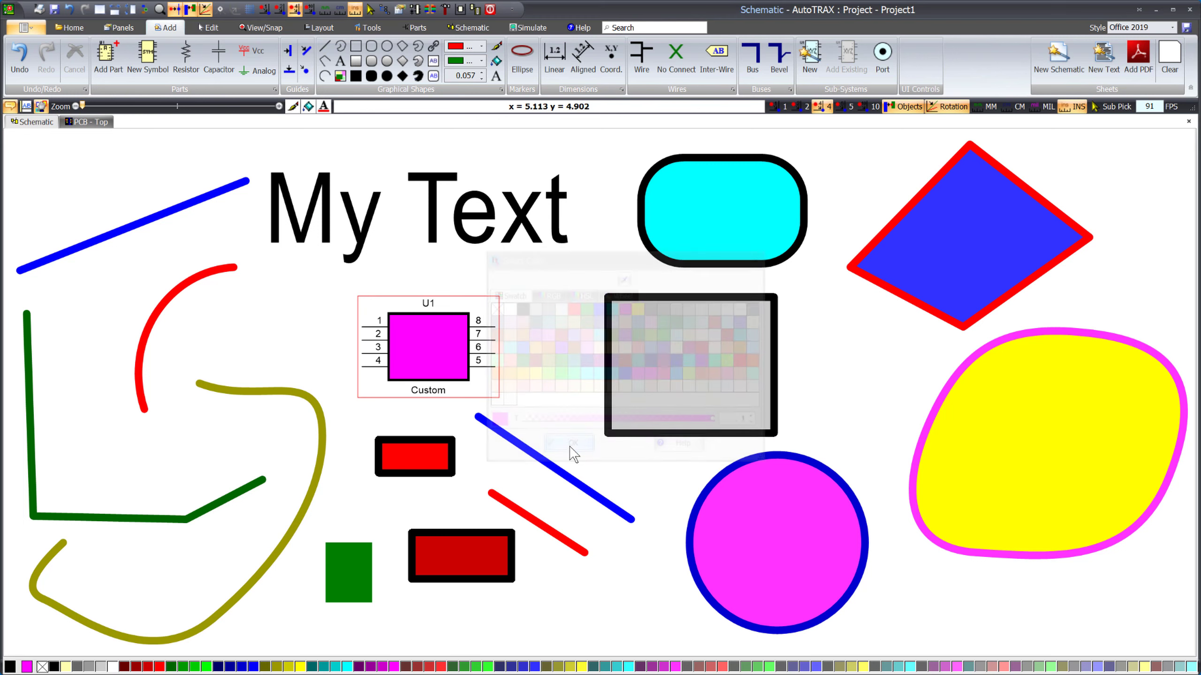
click(355, 76)
- Draw a narrow green rectangle right of U1; make the bottom rectangle slate blue with magenta edge
click(532, 307)
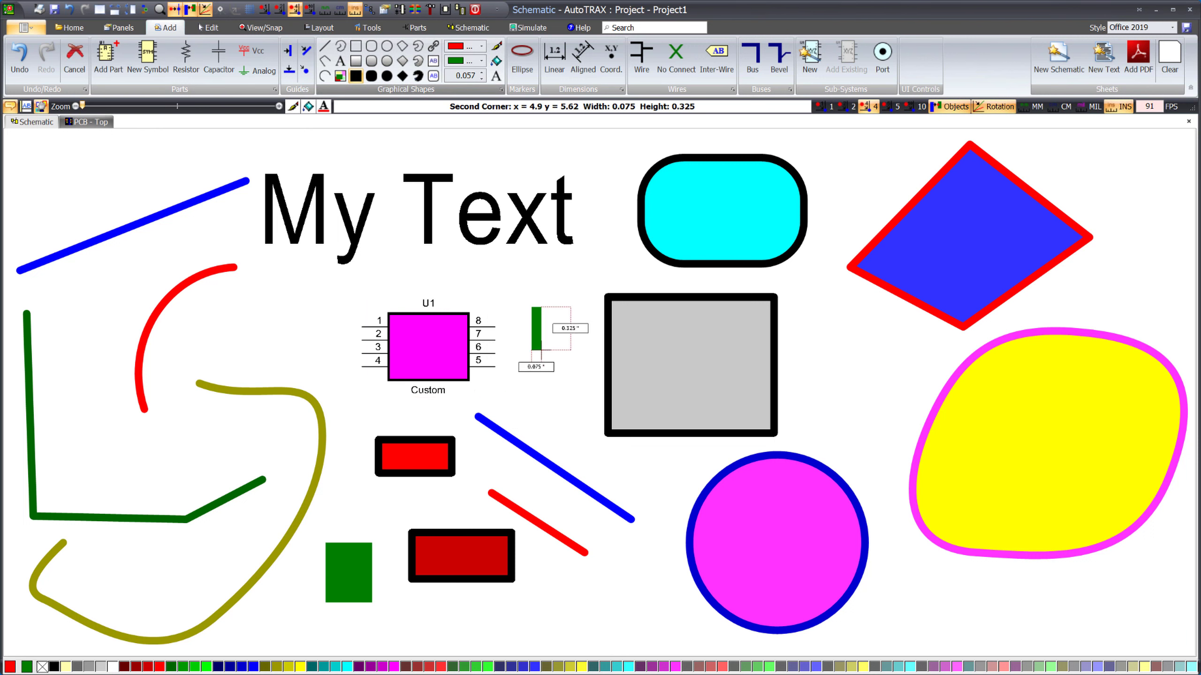
click(568, 387)
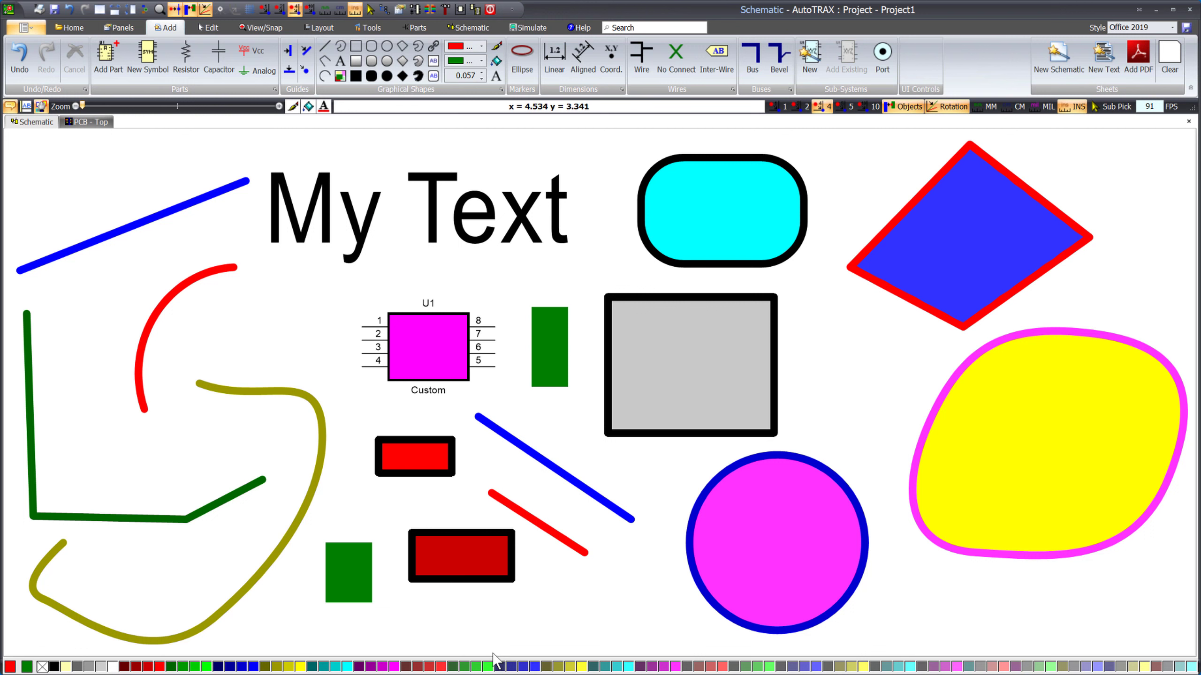
click(452, 551)
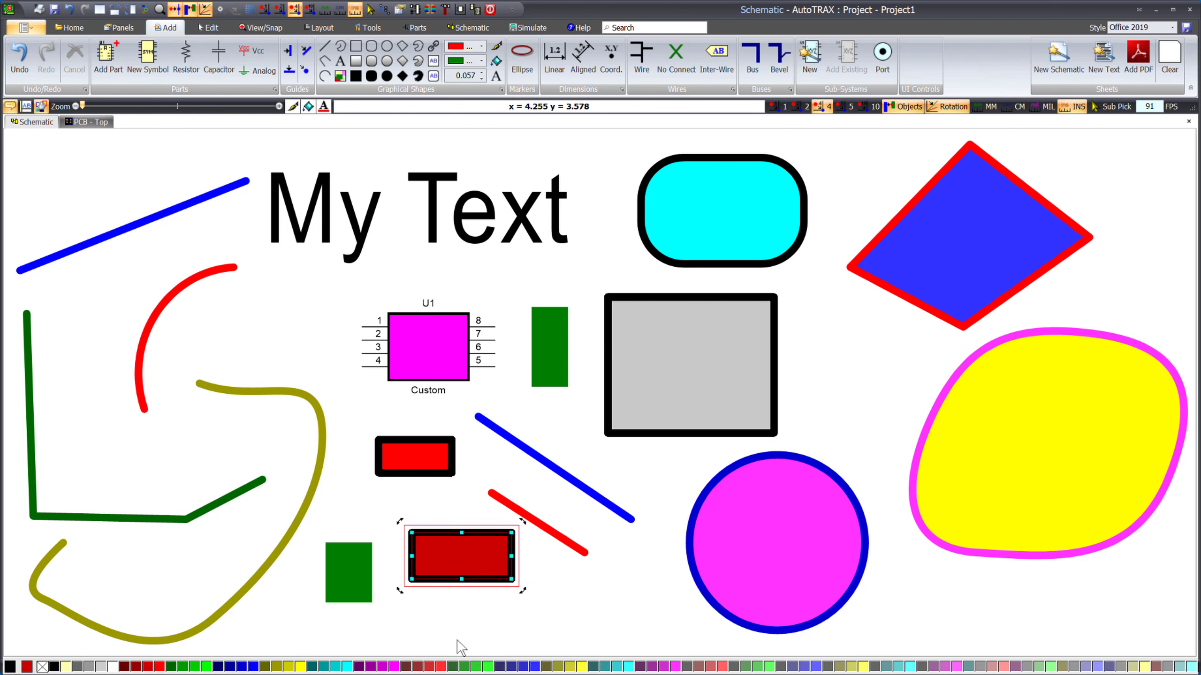
click(500, 667)
right_click(677, 667)
- Give the circle a light green fill and slate-blue outline, then deselect it
click(753, 540)
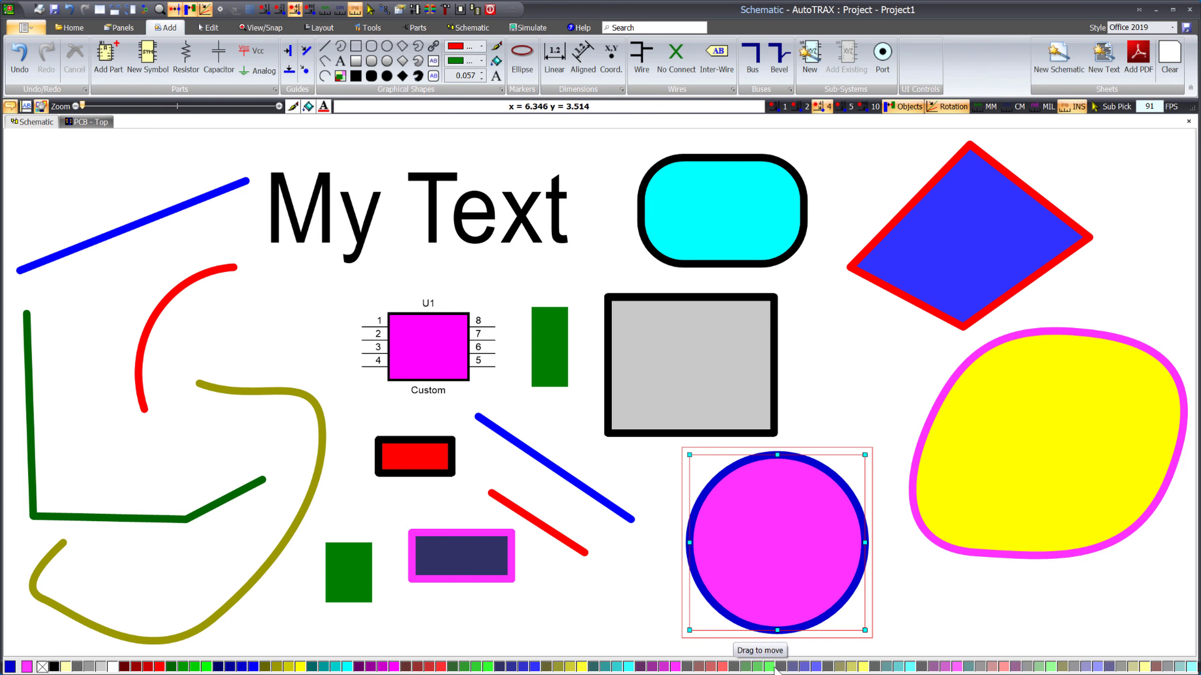
click(776, 668)
right_click(798, 668)
click(572, 626)
click(393, 668)
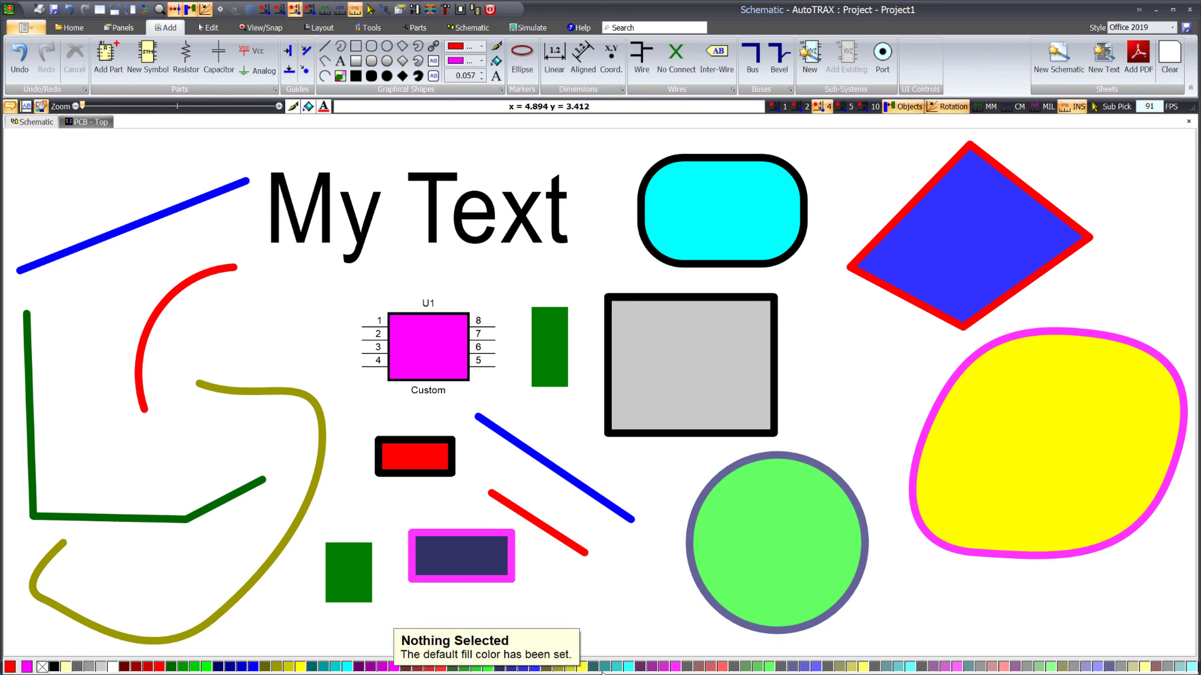
- Cycle default colours through teal, olive, navy, dark green and magenta, ending on green pen and fill
click(607, 668)
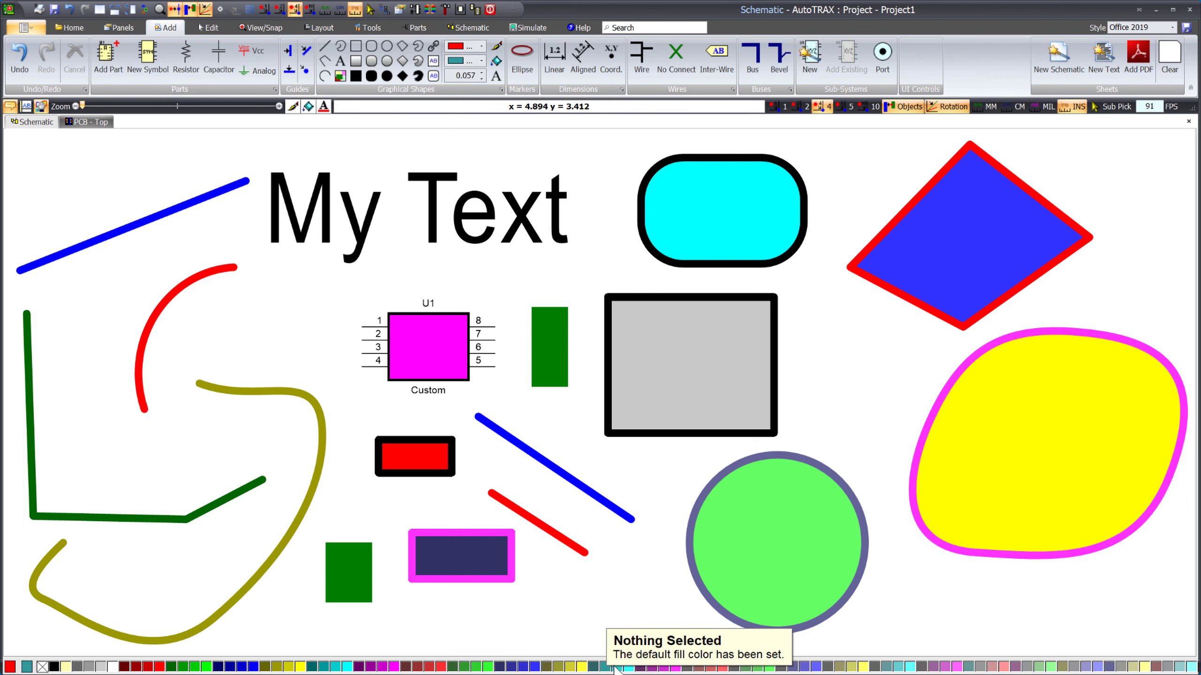
right_click(330, 667)
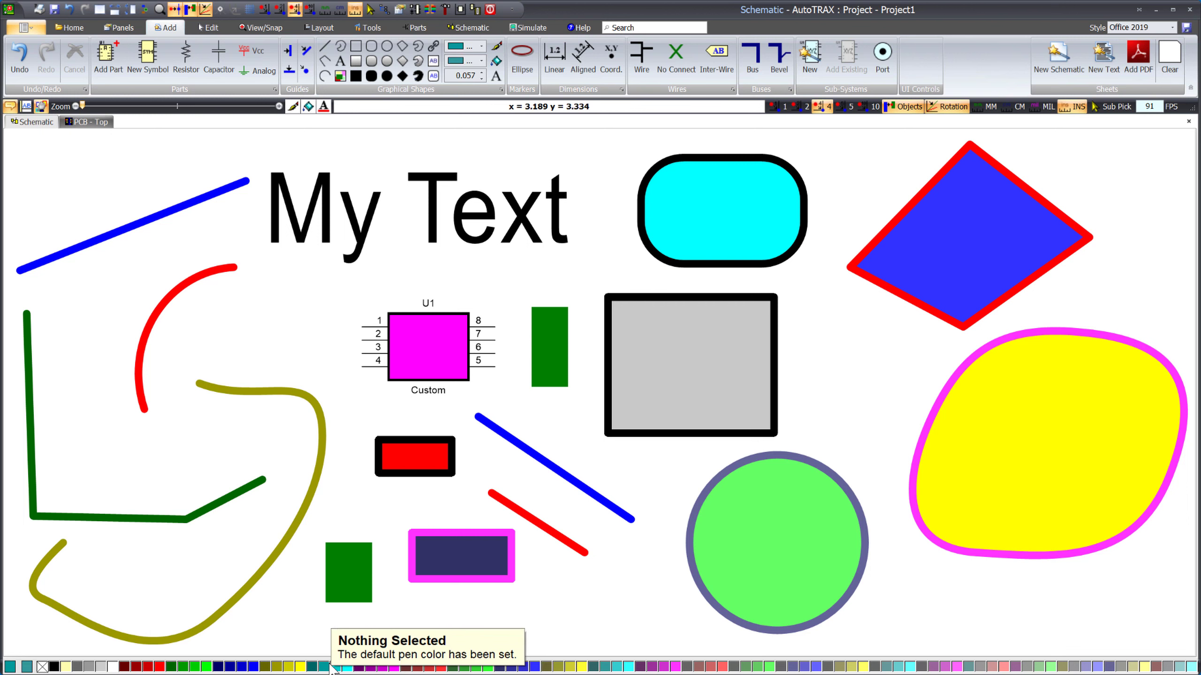
right_click(265, 667)
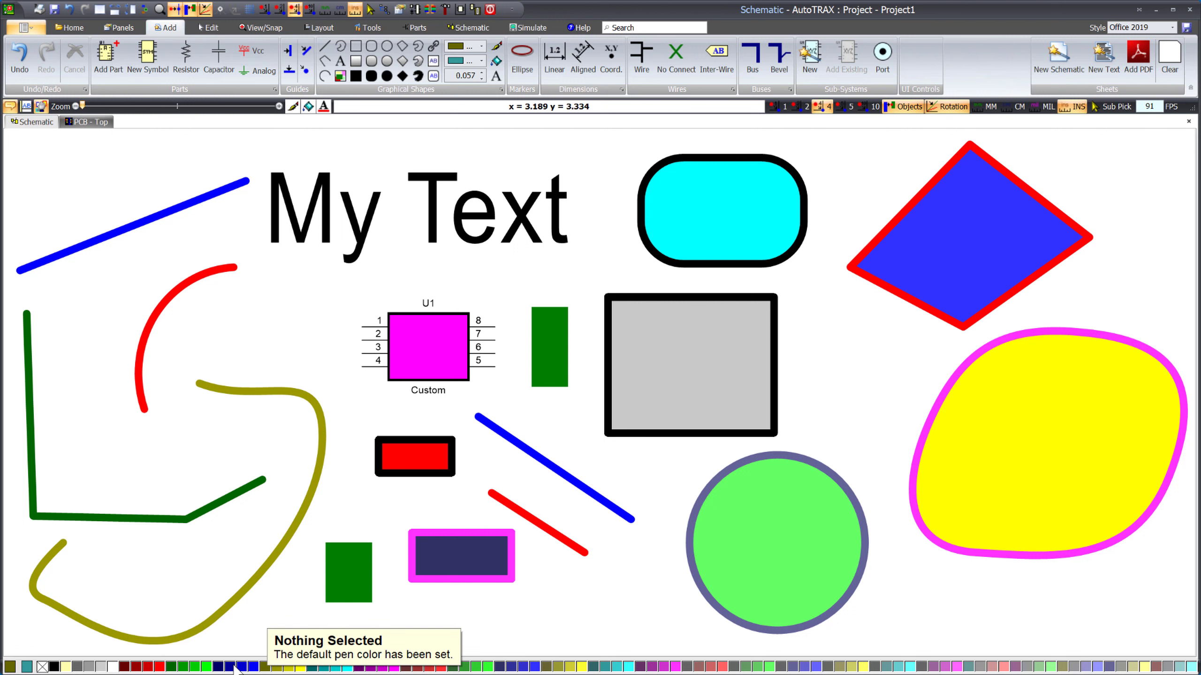
click(218, 667)
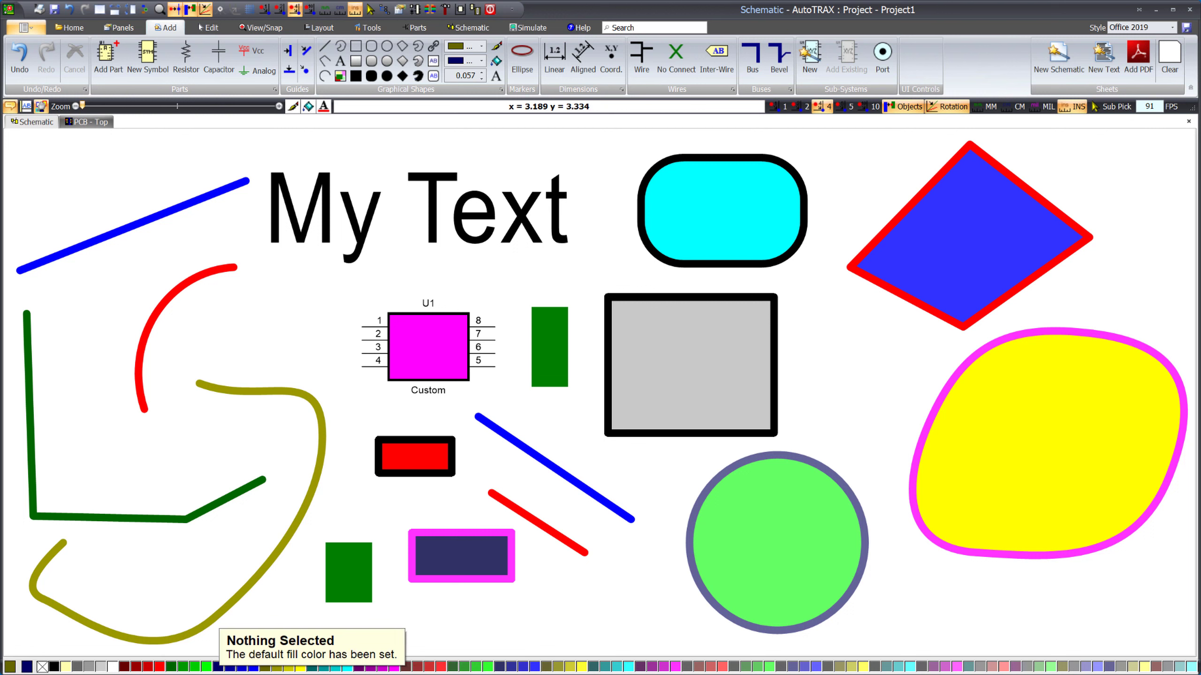
click(487, 667)
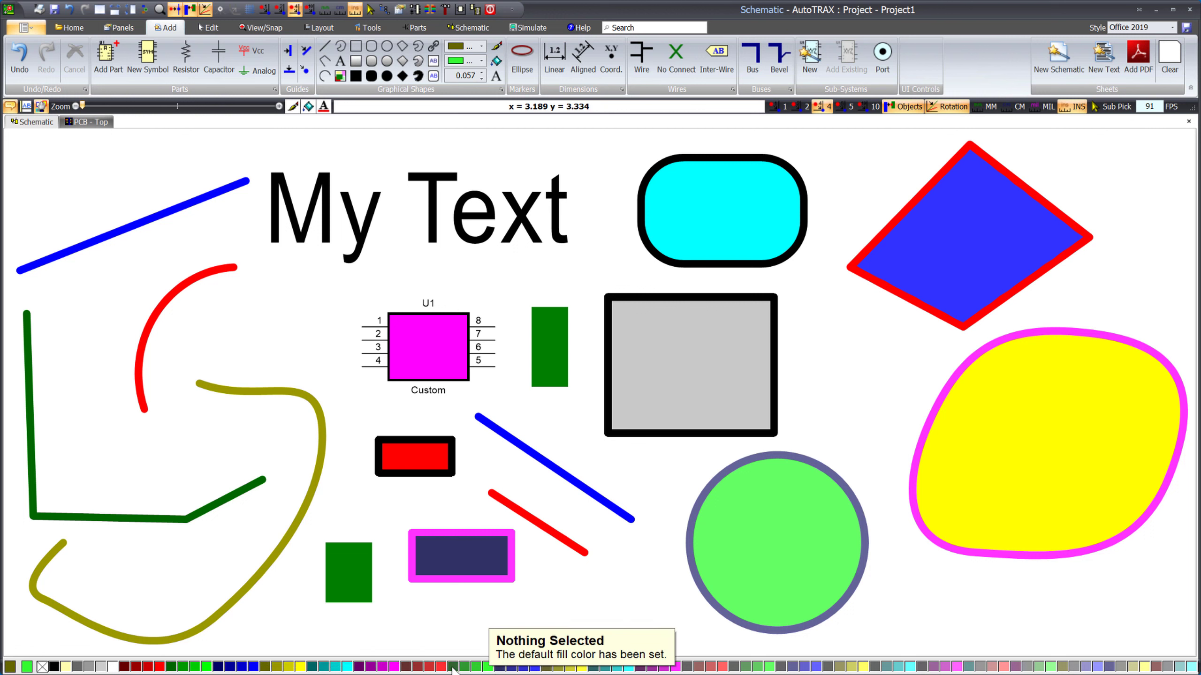
click(452, 666)
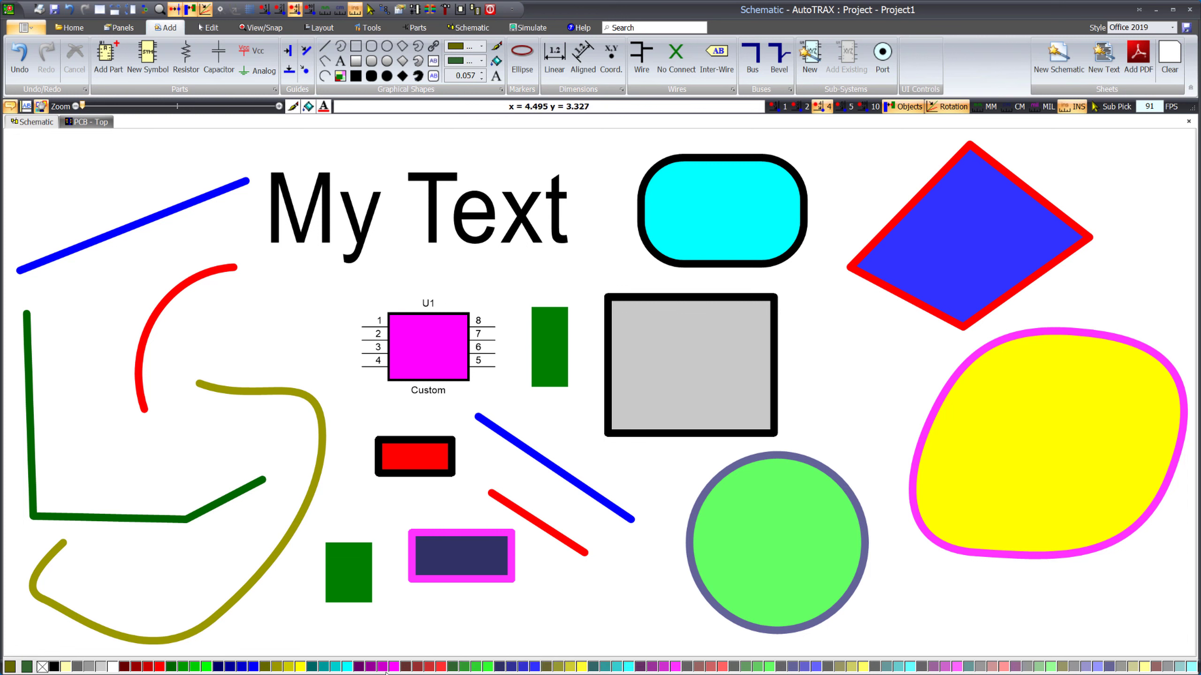
click(395, 667)
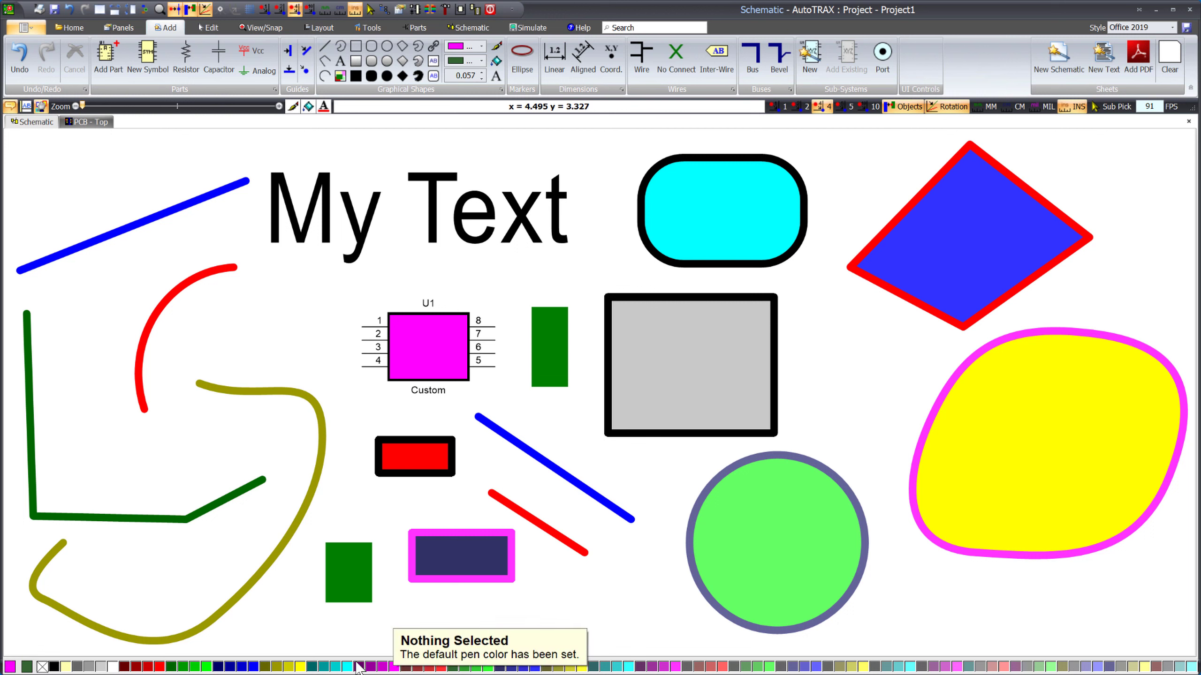
click(330, 668)
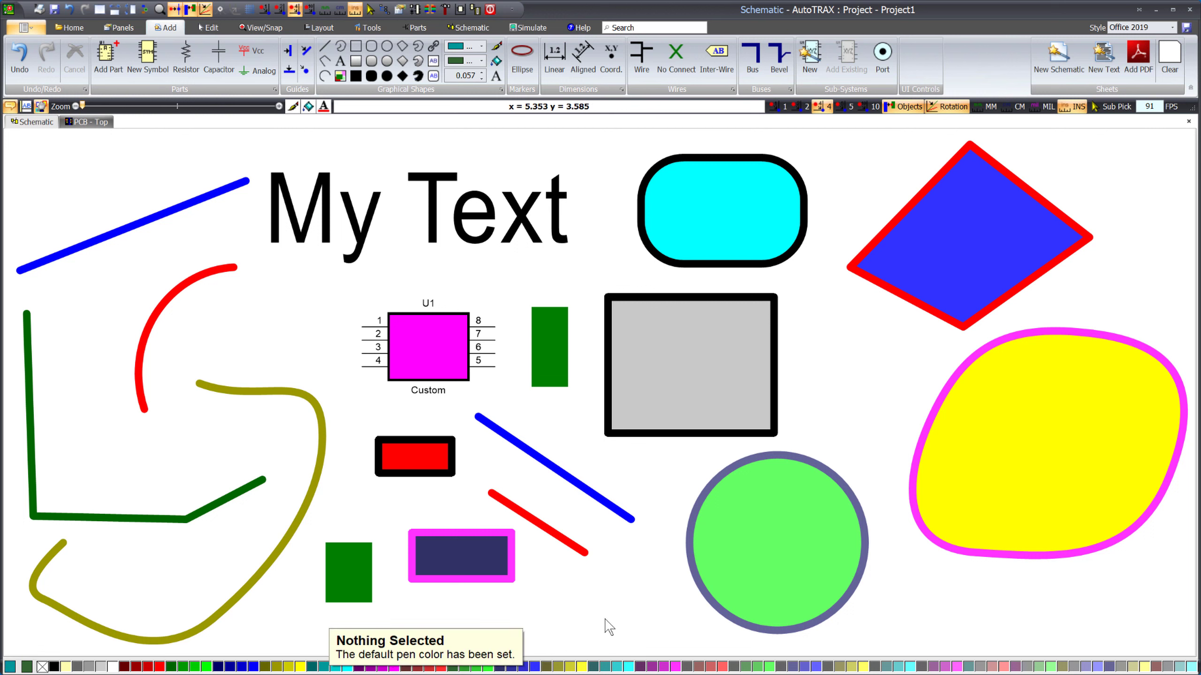
click(754, 667)
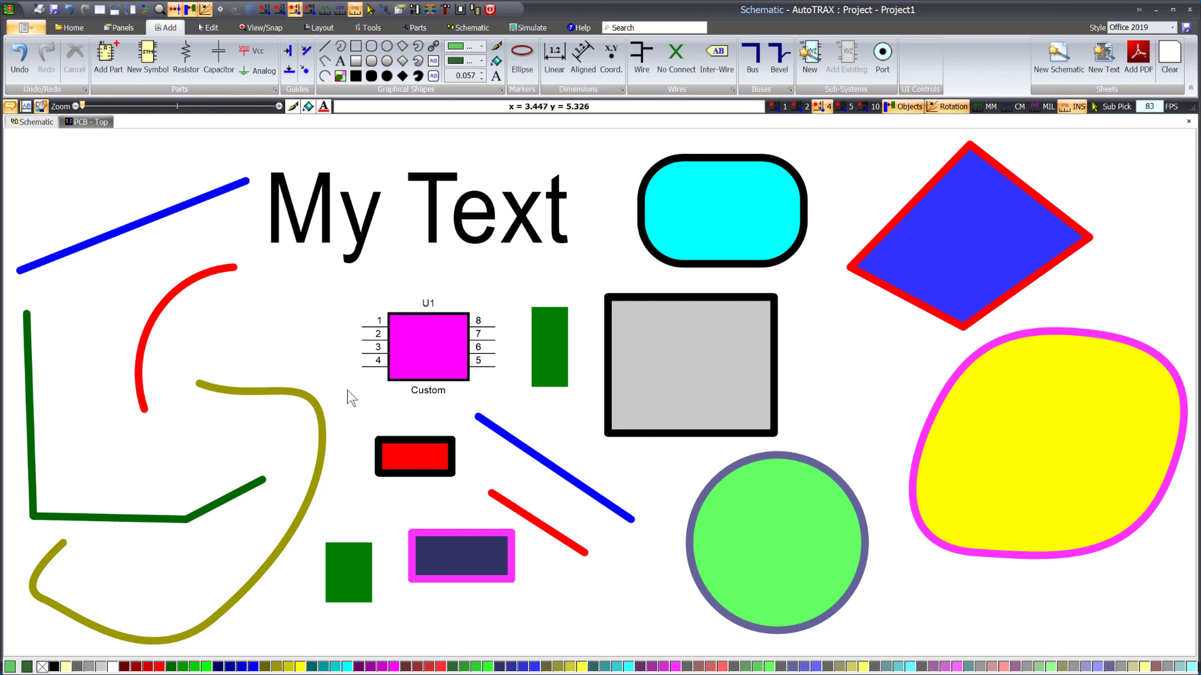
- Recolour the 'My Text' title from black to dark blue, trying blue and red first
click(468, 218)
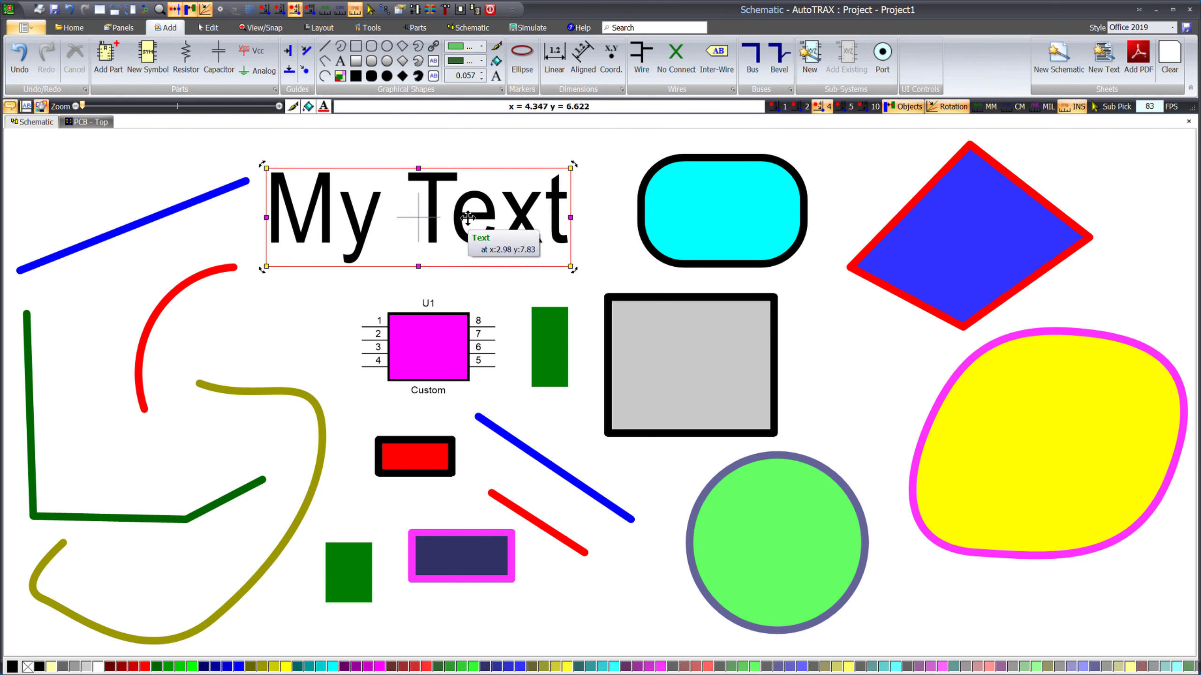
click(239, 667)
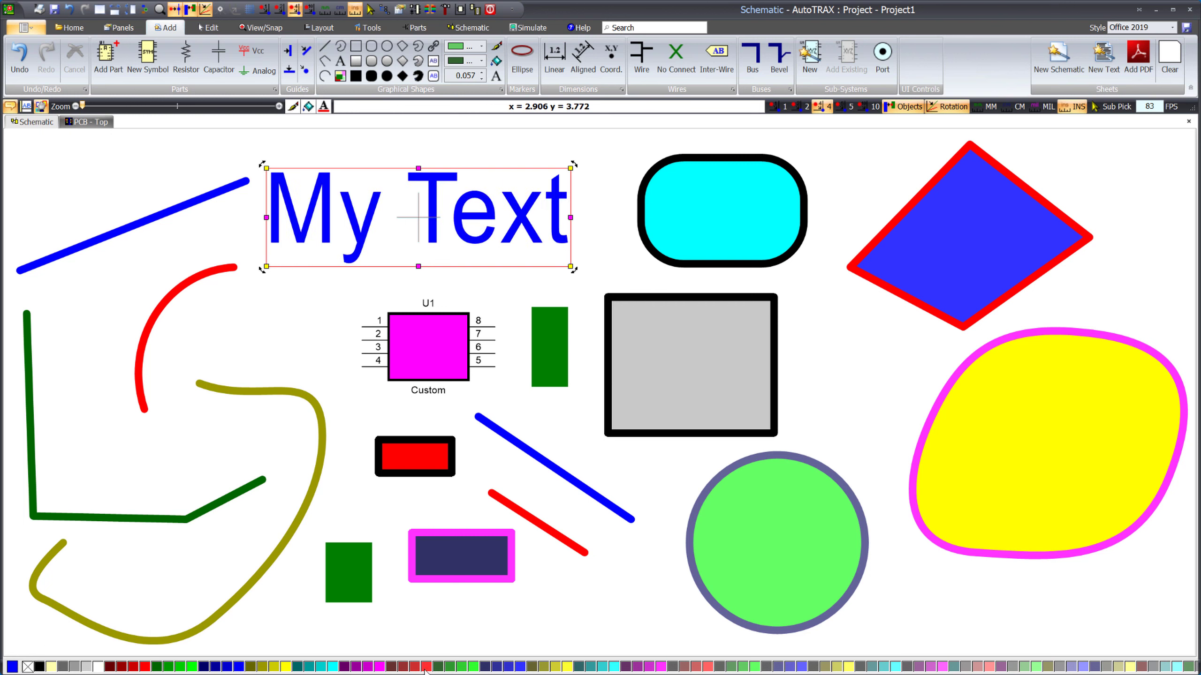
click(425, 667)
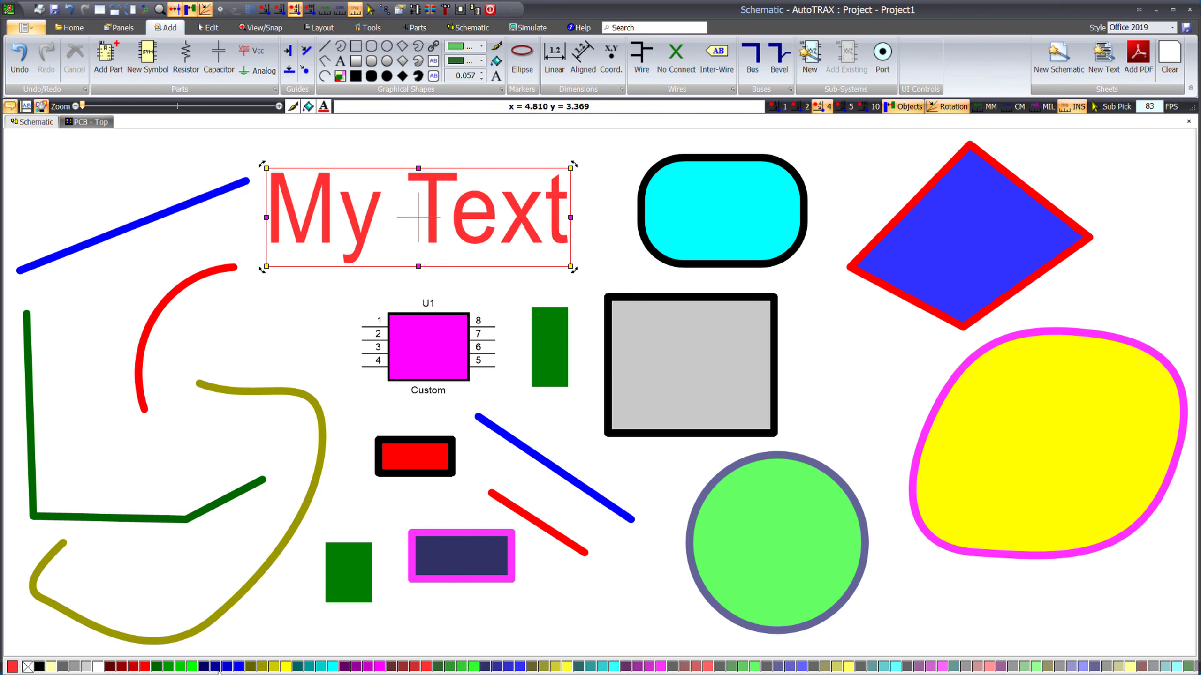
click(227, 668)
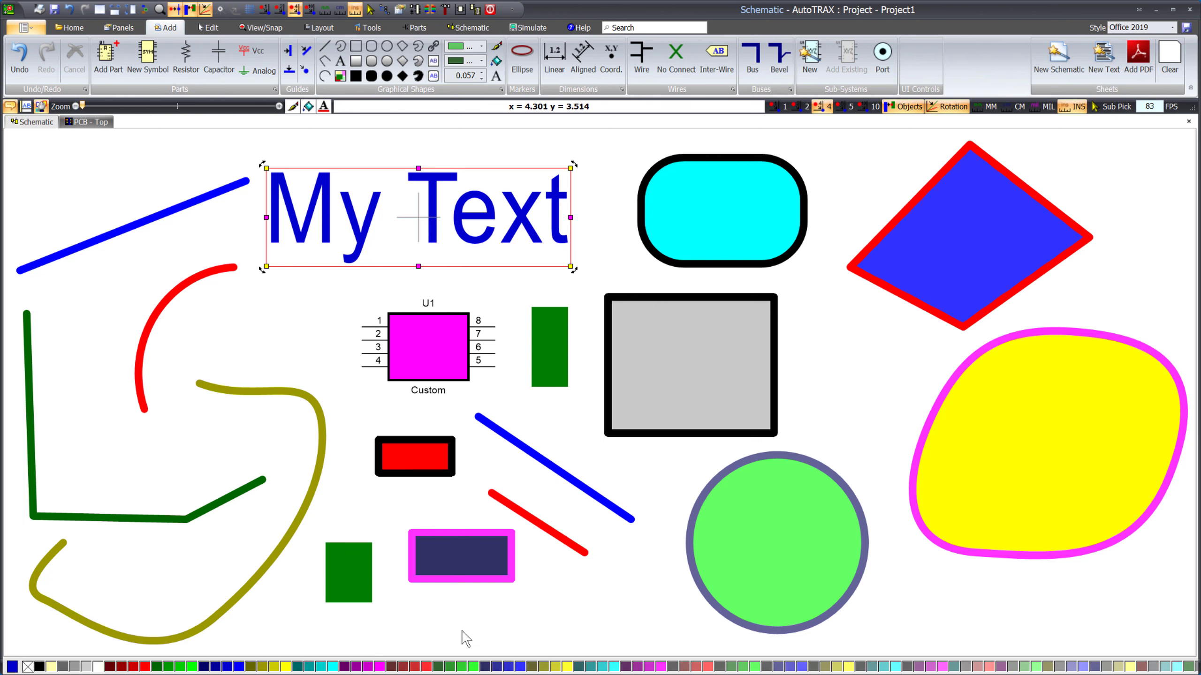
click(628, 376)
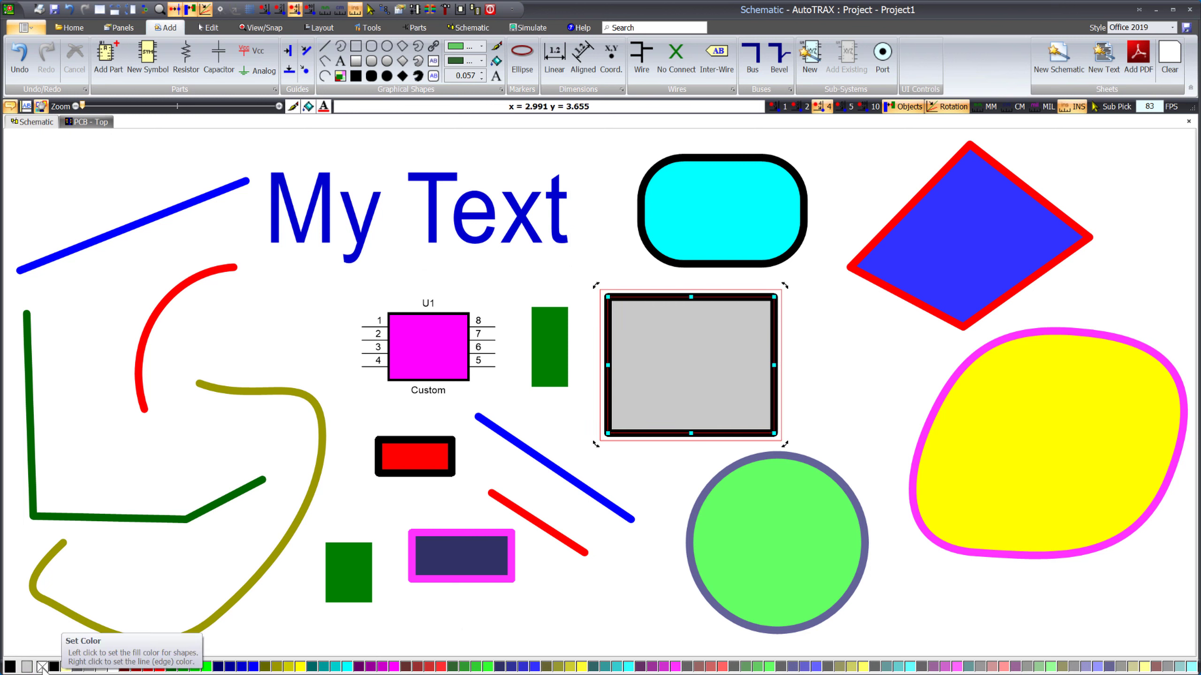
- Remove the grey square's fill, and strip the green circle's outline and fill
click(42, 667)
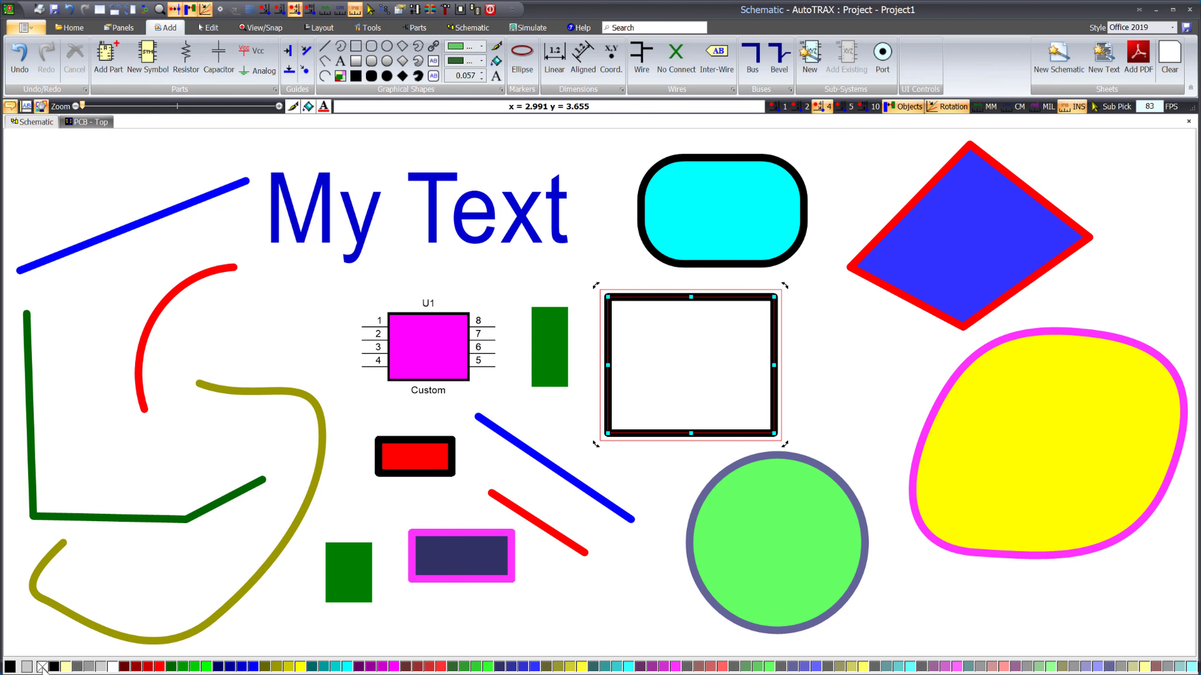
click(716, 537)
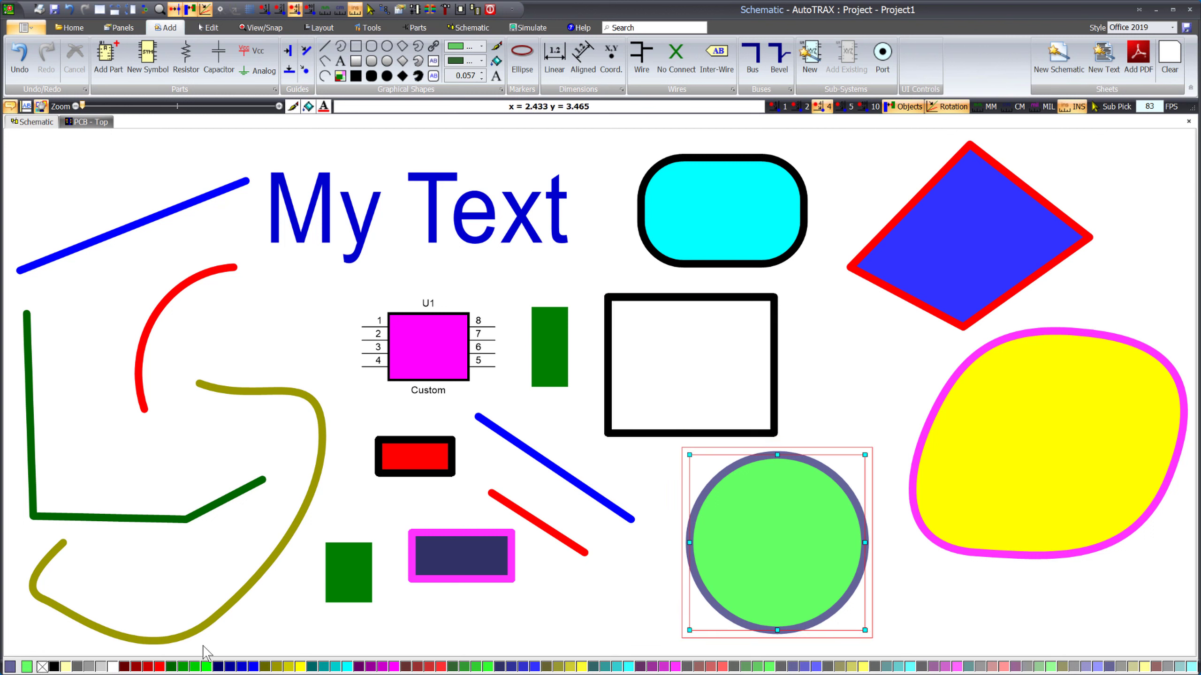
right_click(41, 667)
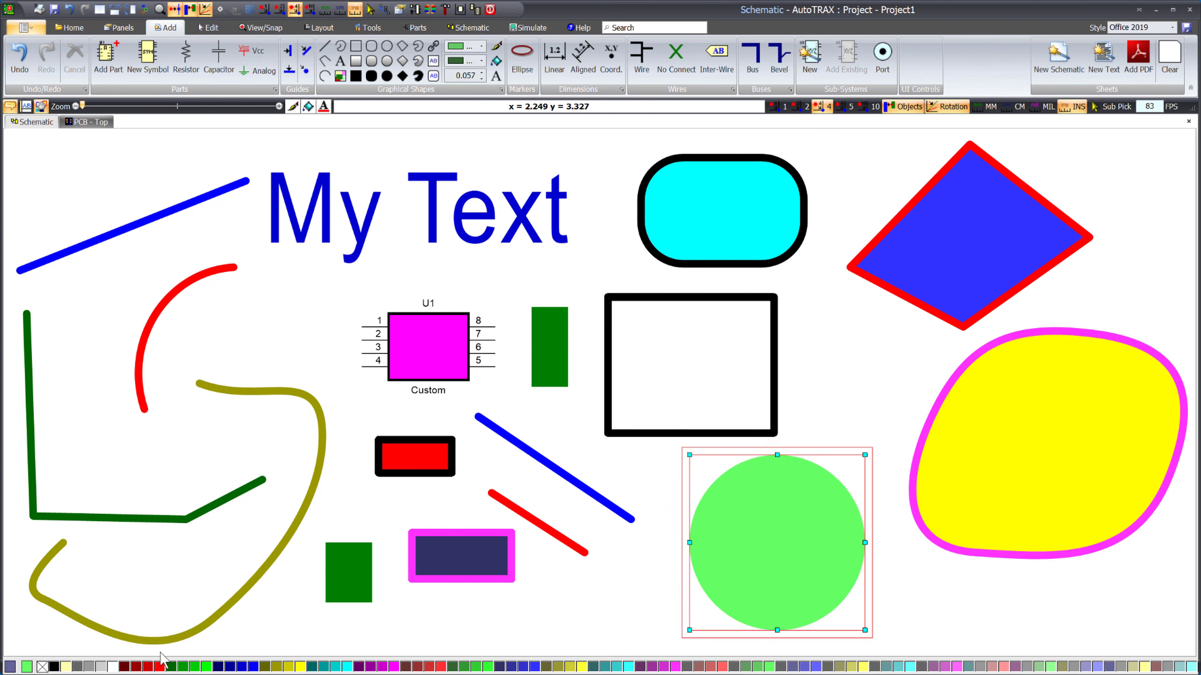
click(42, 667)
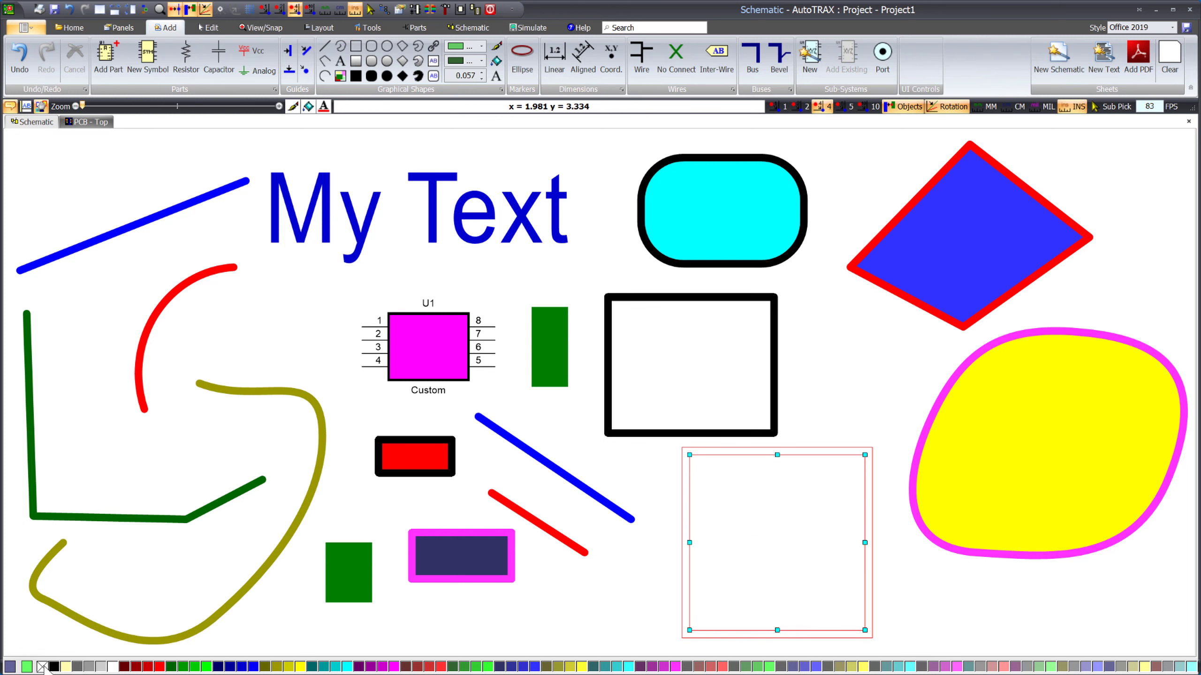
click(659, 592)
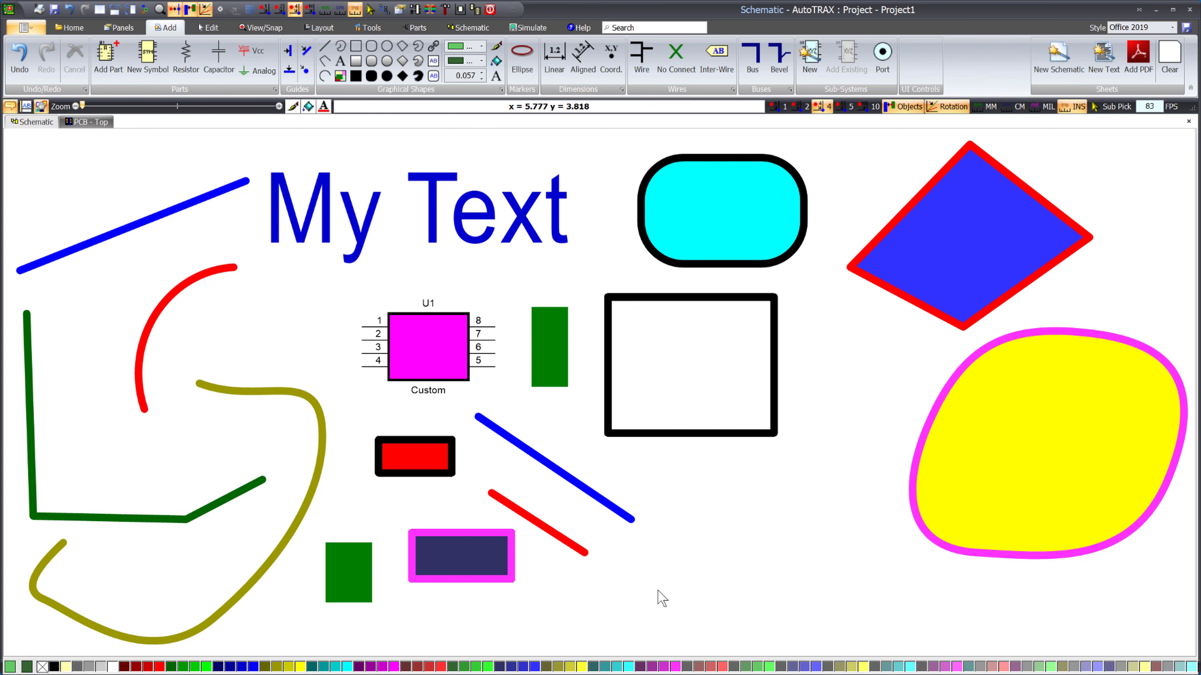